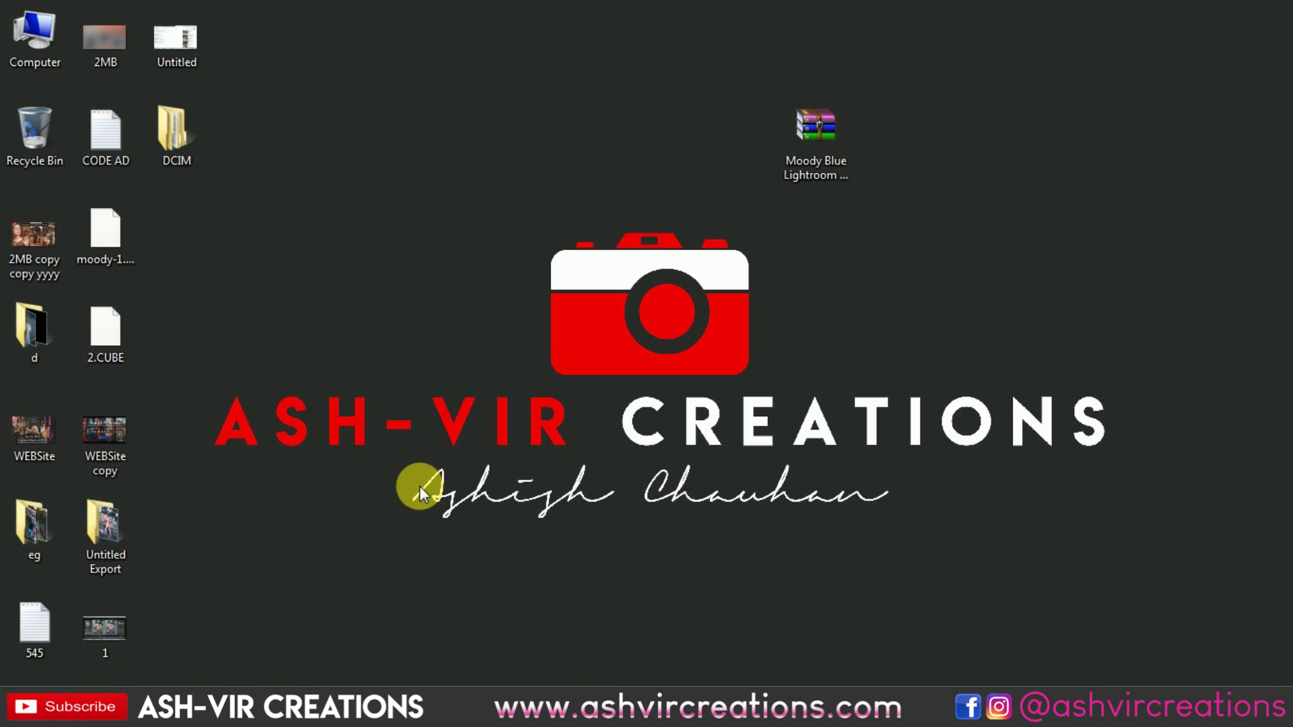
Step: Extract the Moody Blue Lightroom Preset 2019 RAR archive onto the desktop with Extract Here
right_click(702, 229)
left_click(721, 285)
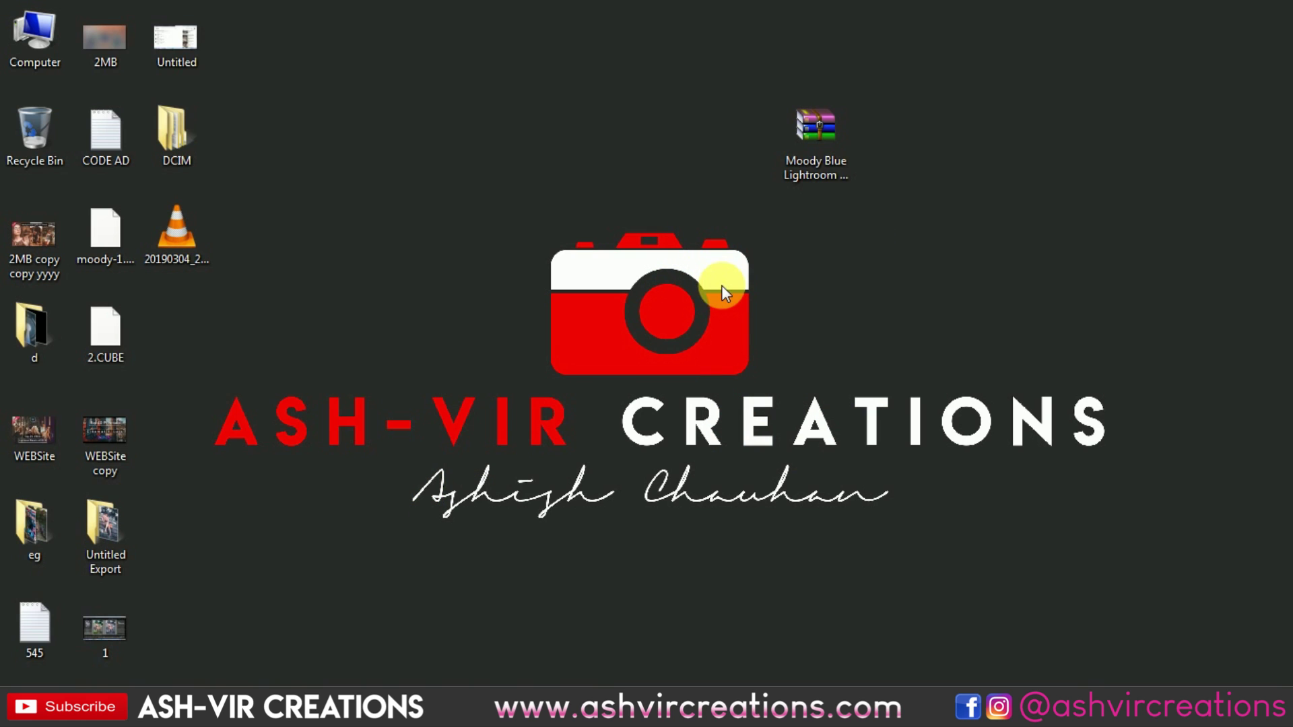
left_click(815, 134)
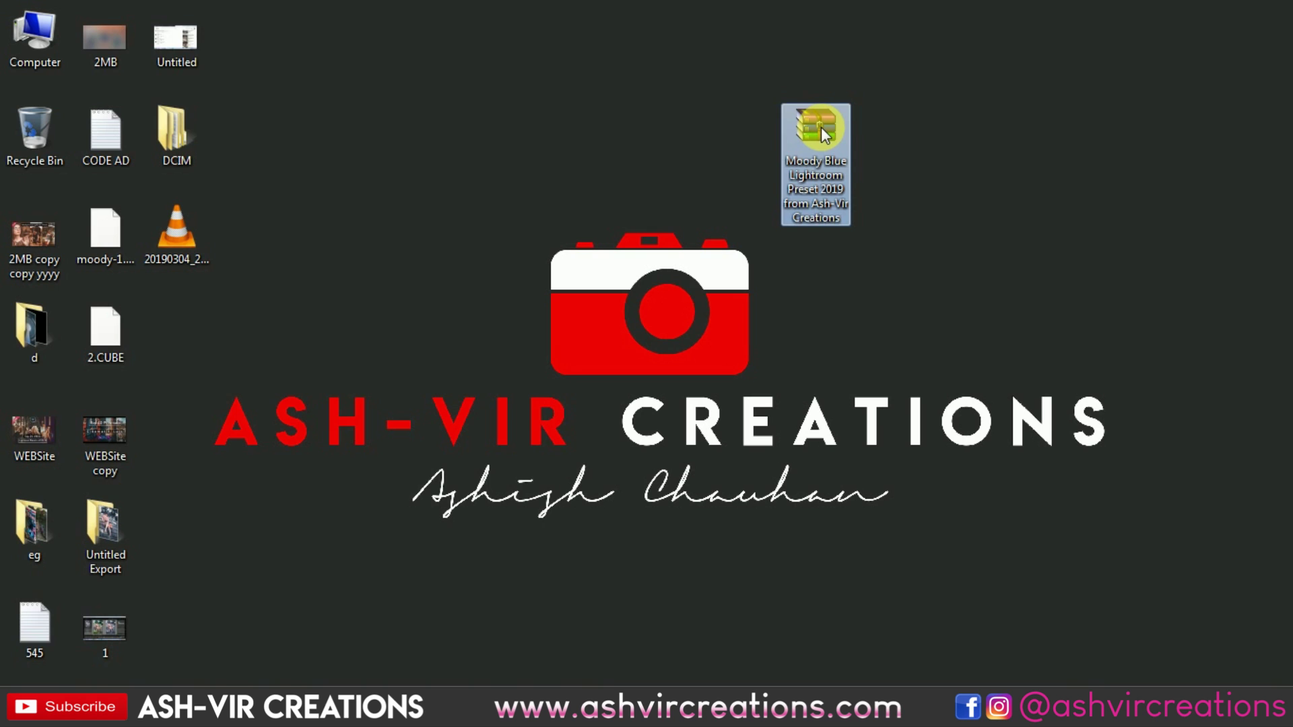
left_click_drag(821, 128, 679, 90)
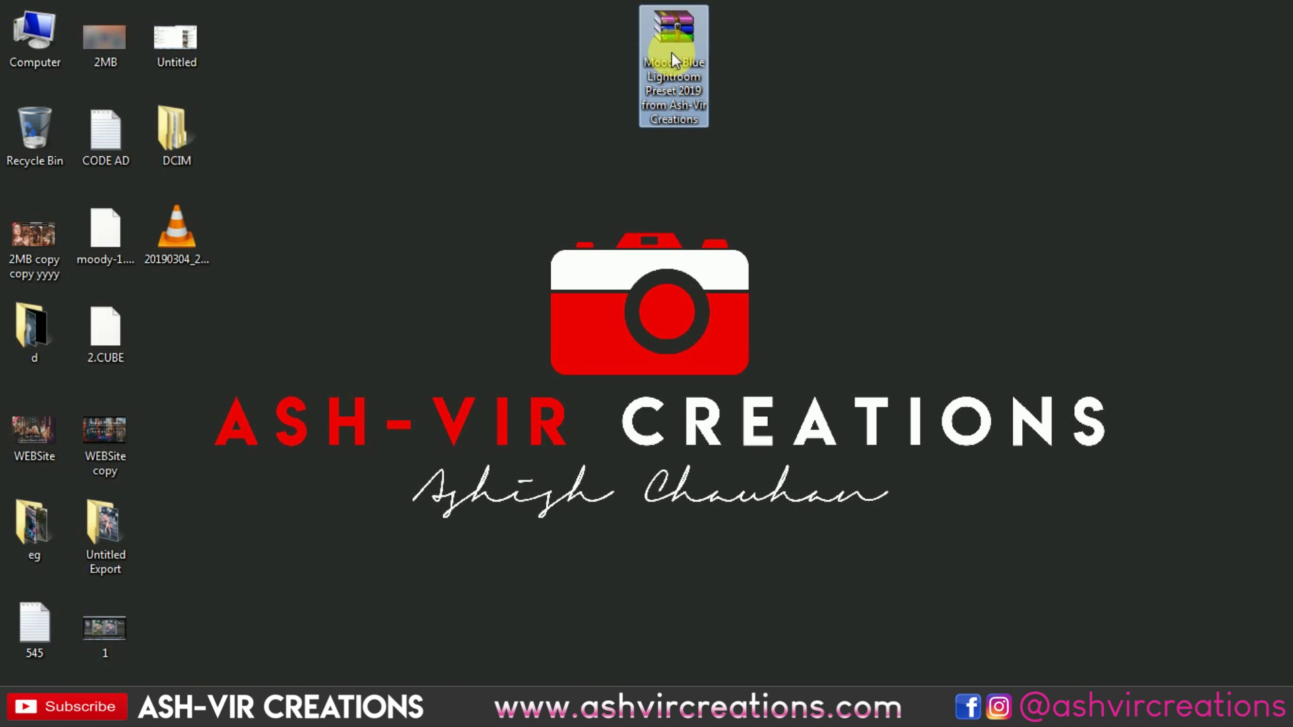
right_click(680, 36)
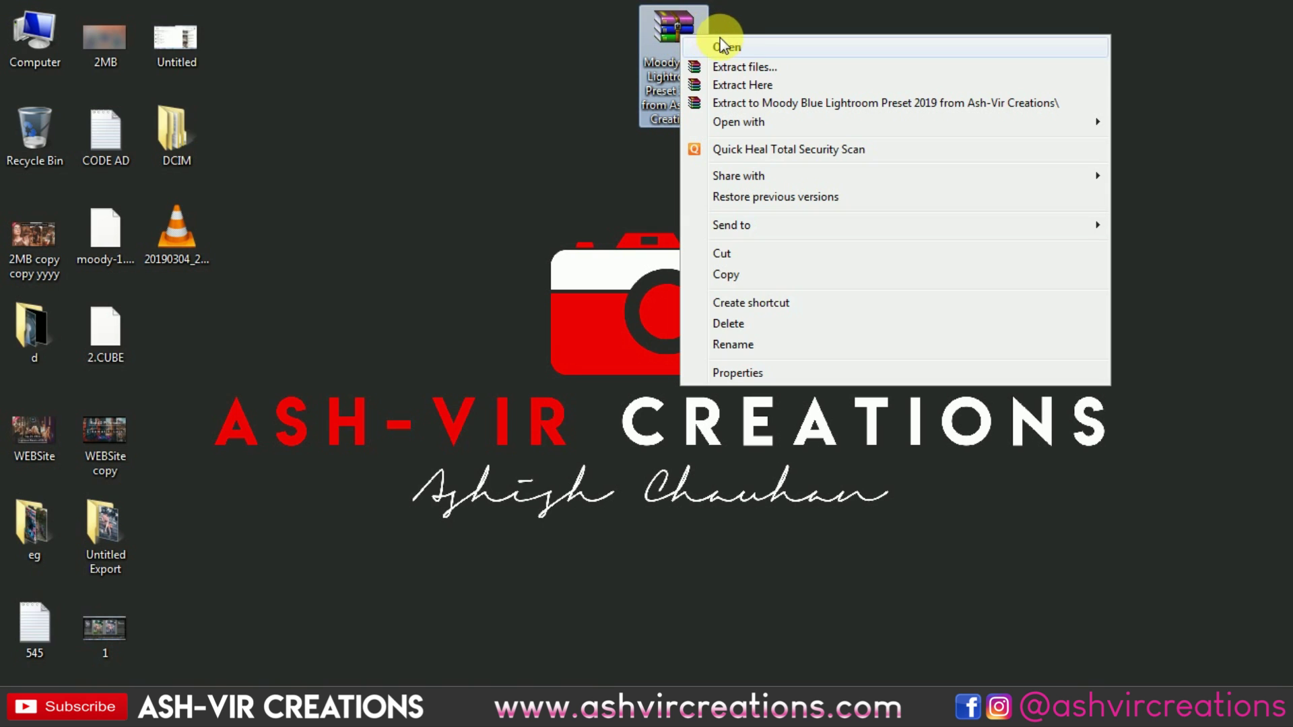
left_click(744, 85)
Step: Refresh the desktop, place the extracted Moody Blue folder beside the archive and open it
right_click(469, 263)
left_click(502, 318)
left_click(176, 327)
left_click_drag(747, 125, 832, 58)
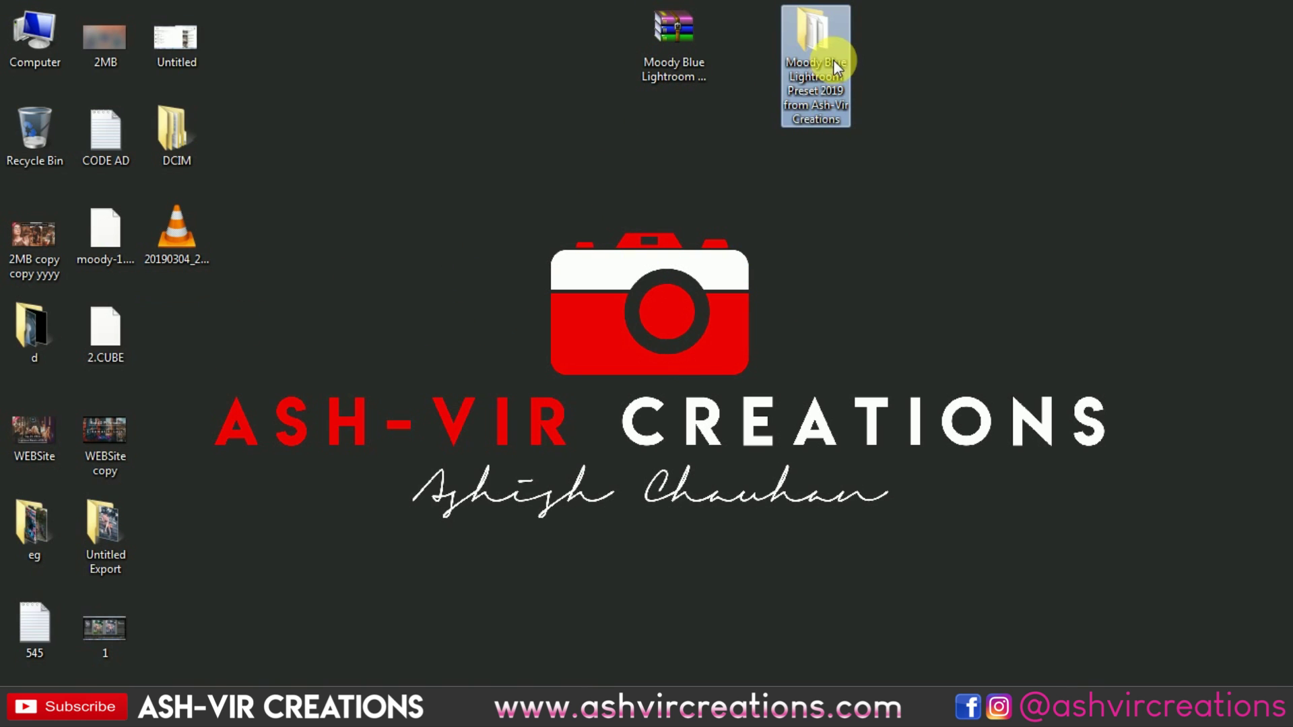
double_click(832, 58)
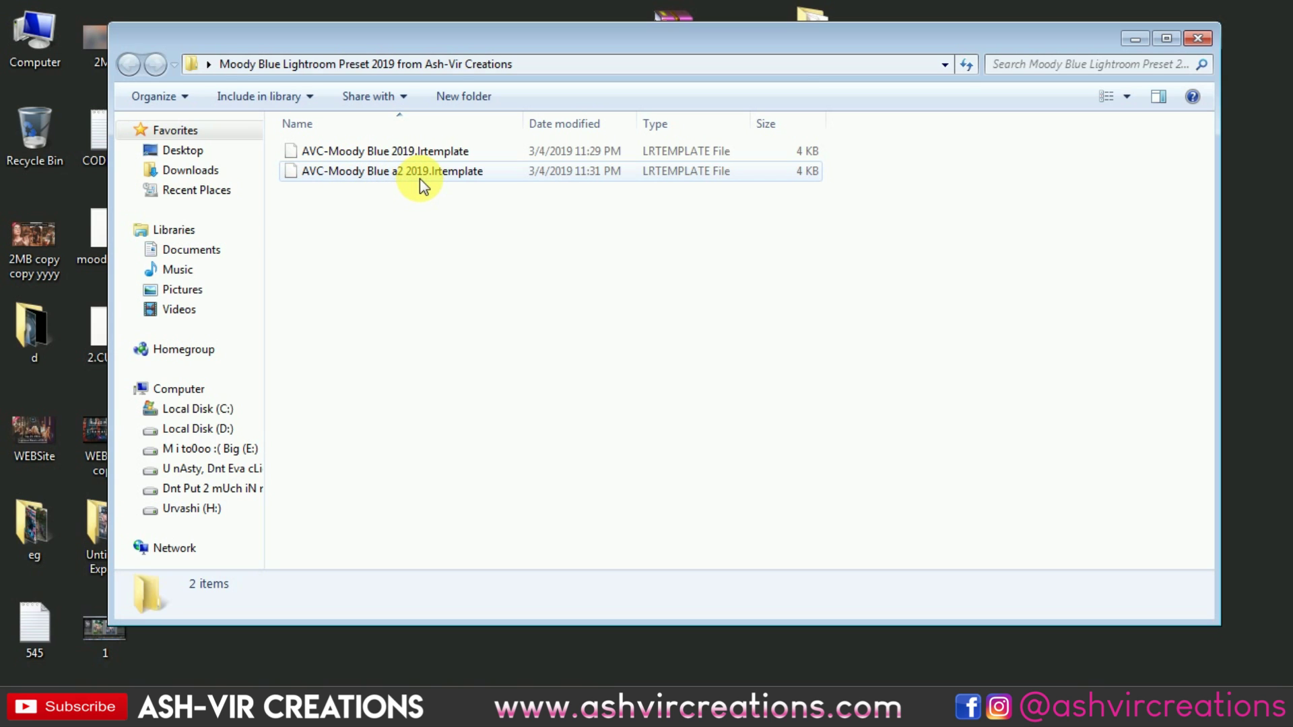
Step: Select both Moody Blue .lrtemplate preset files and copy them
left_click_drag(429, 244, 563, 150)
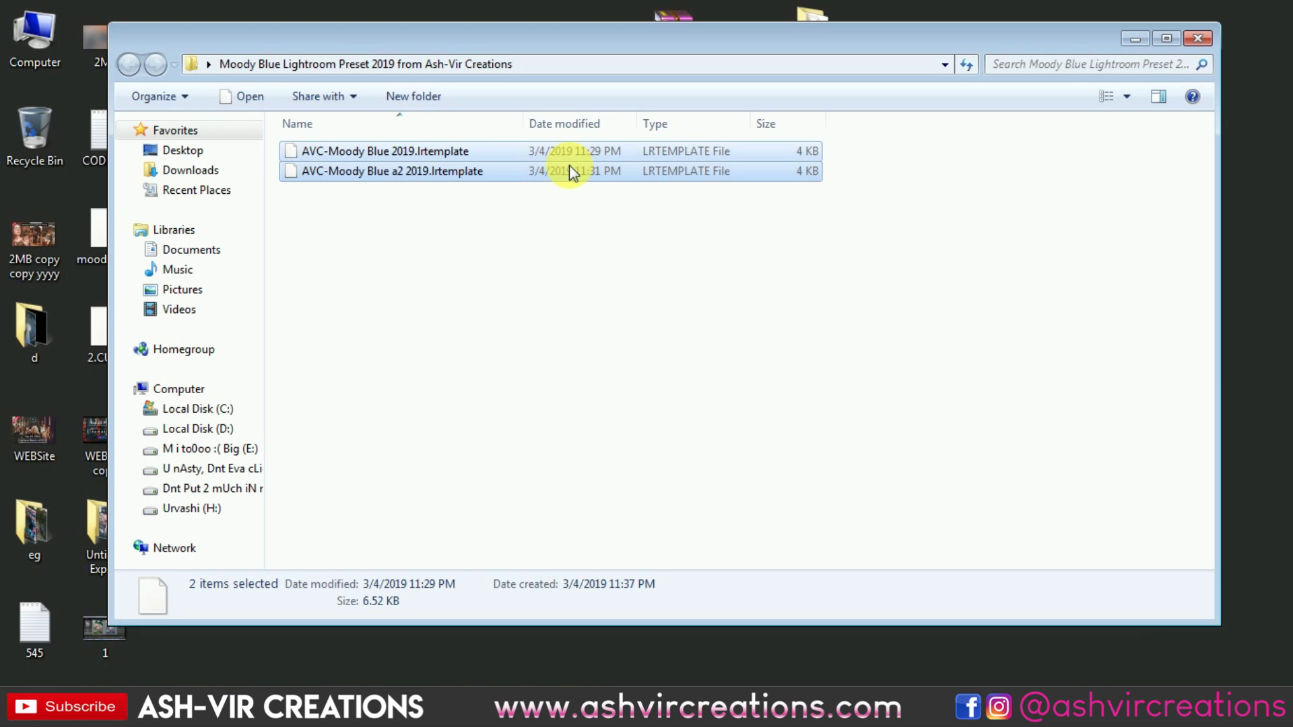
right_click(570, 167)
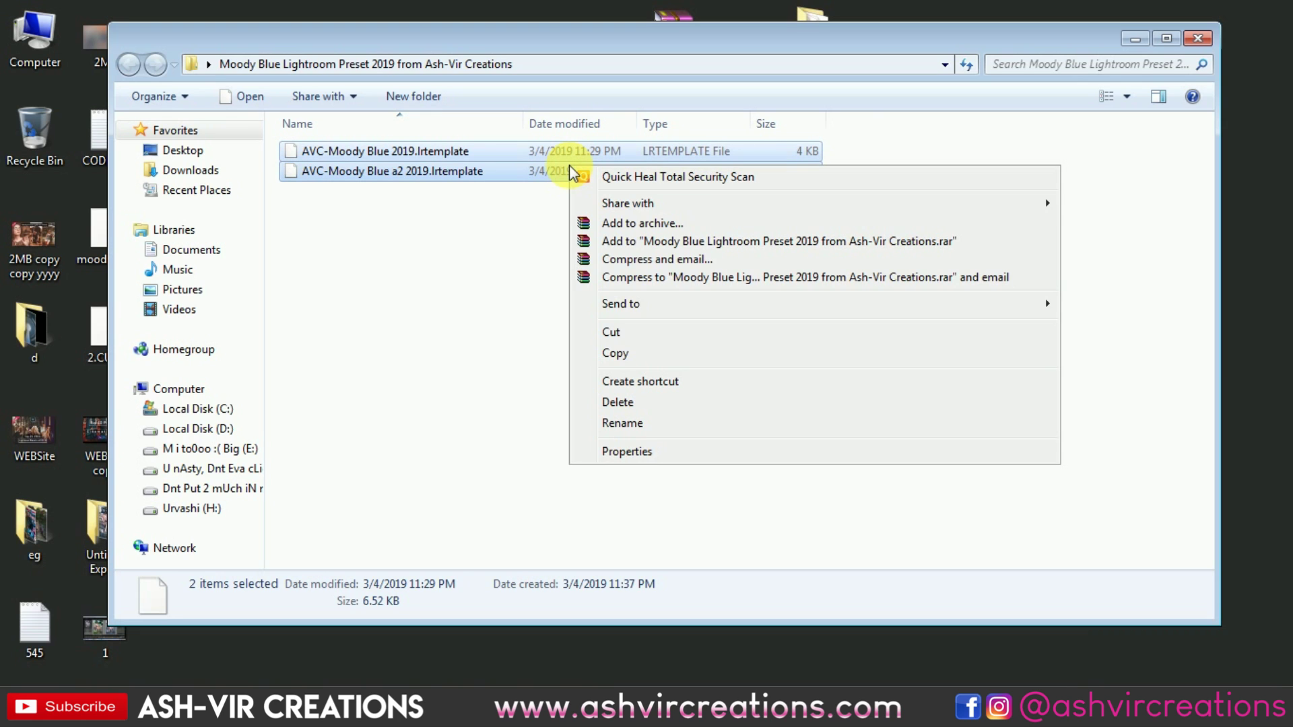
left_click(609, 354)
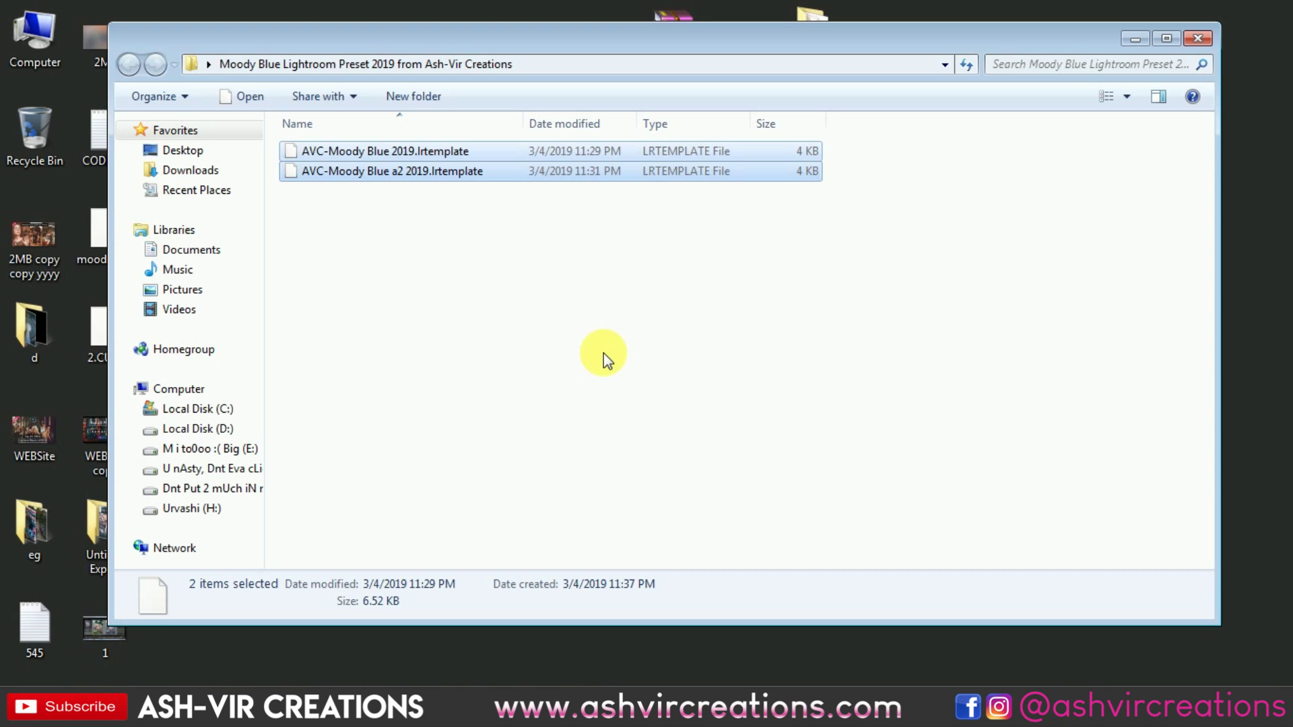
Step: Go to Local Disk (C:) > Users and open the user's profile folder
left_click(237, 404)
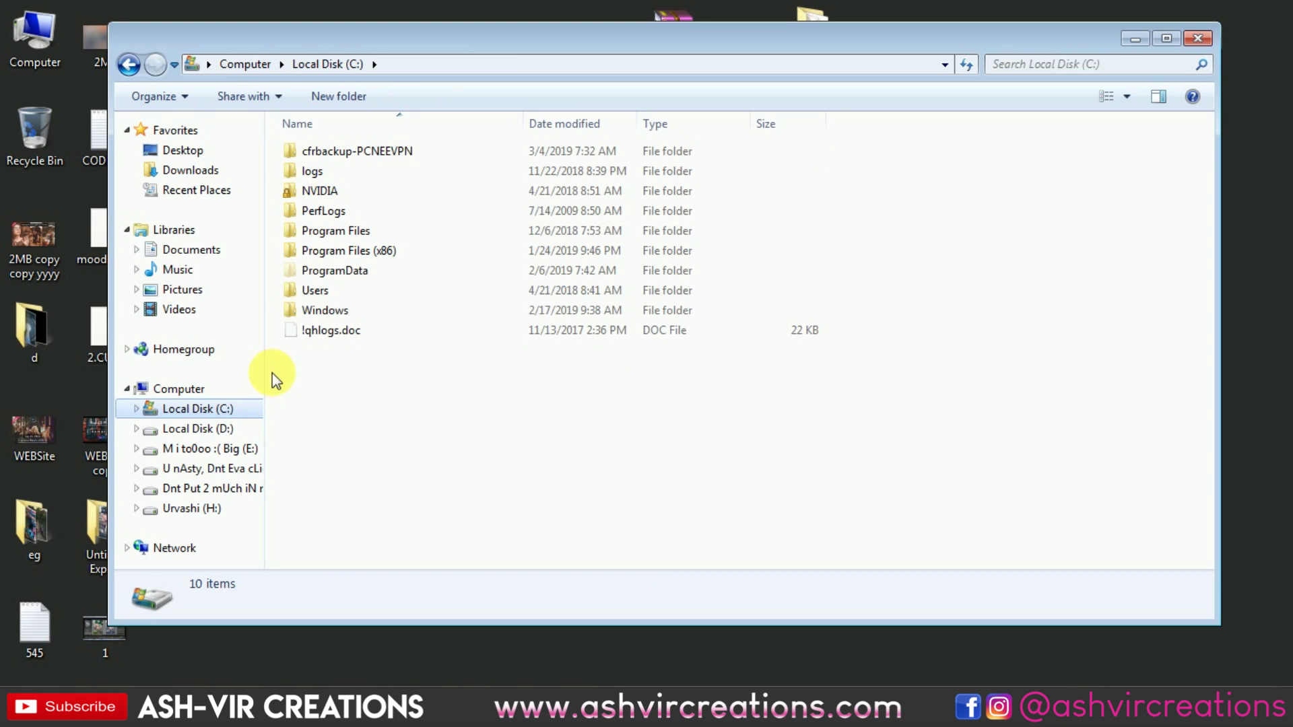
double_click(317, 289)
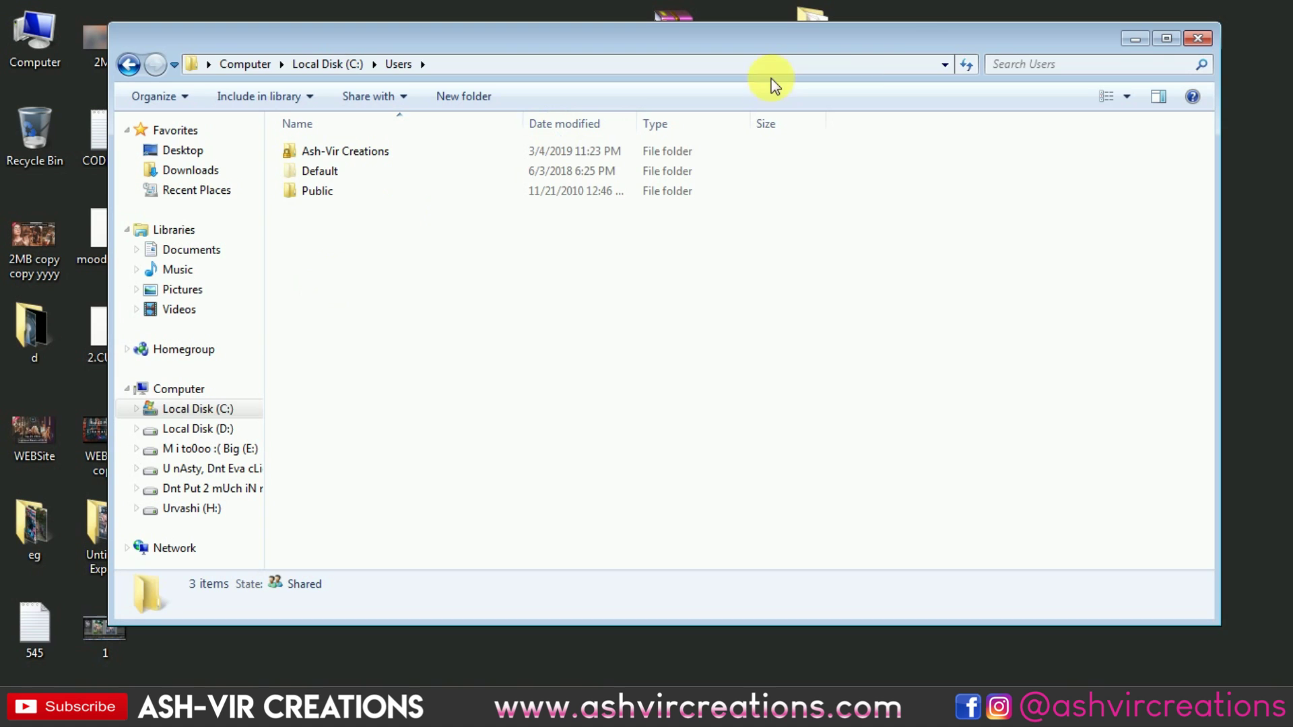
left_click(370, 156)
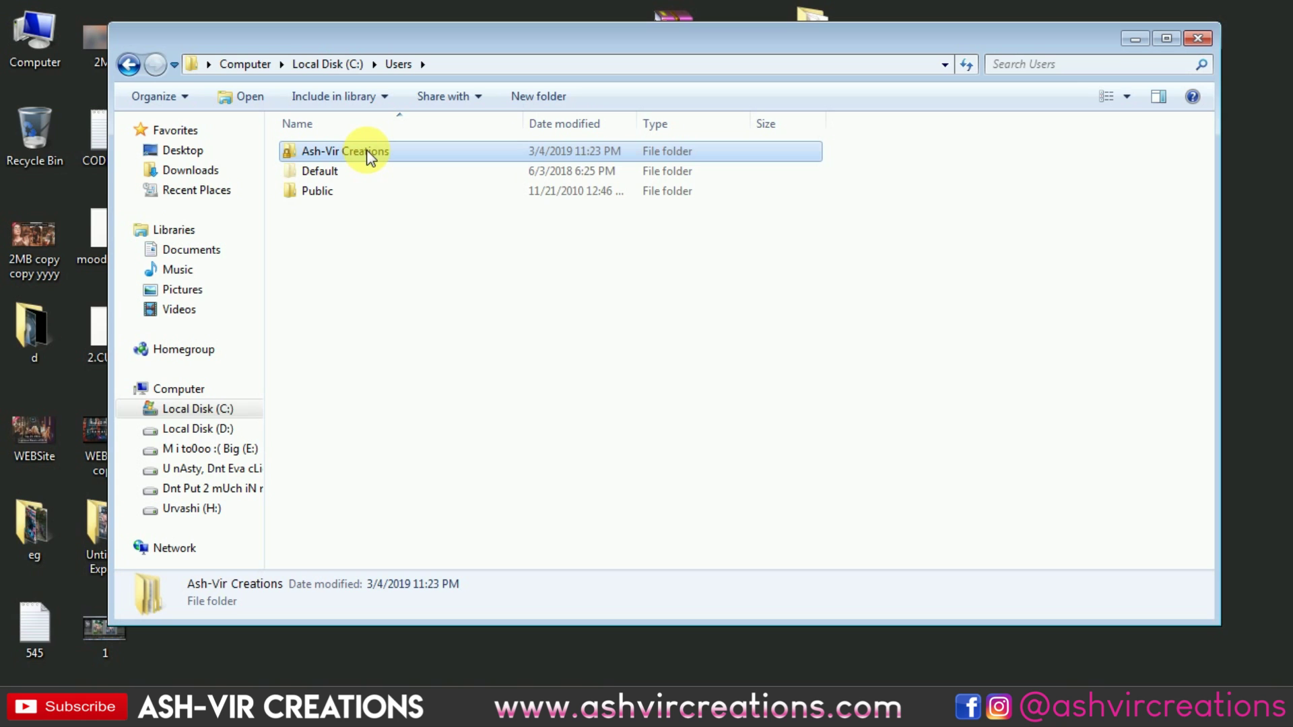
double_click(367, 151)
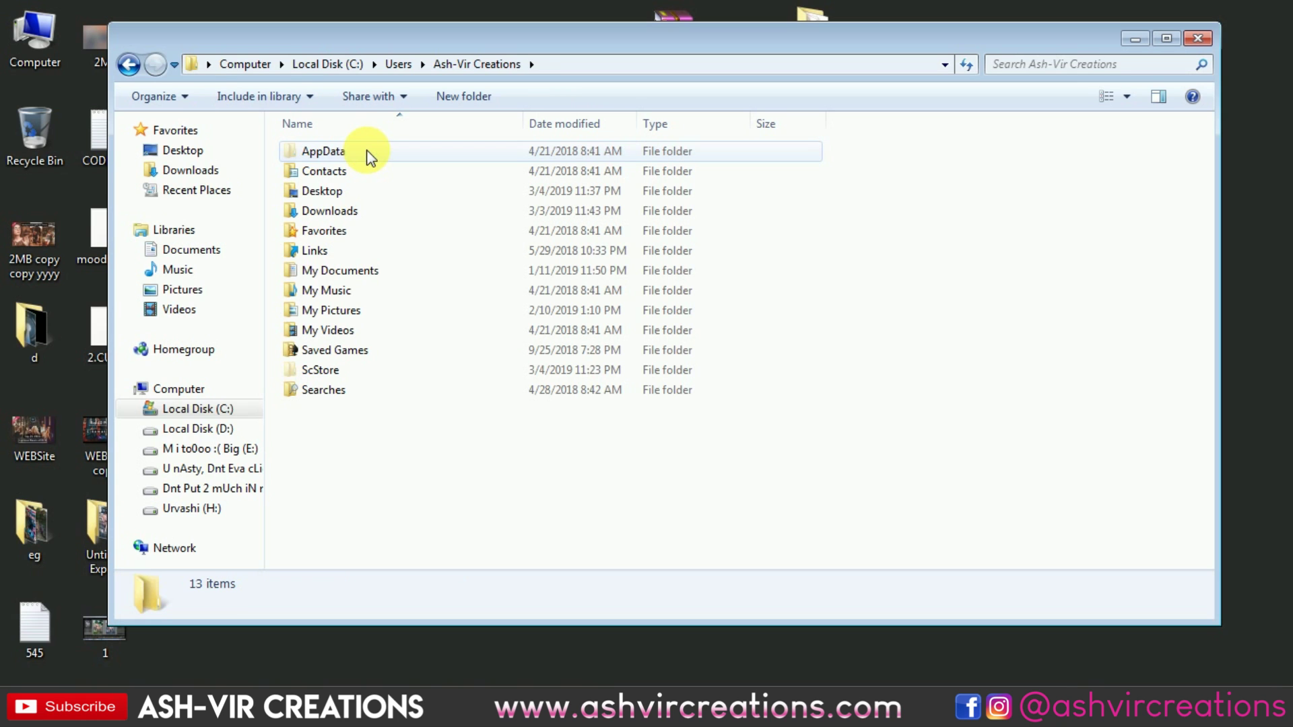
left_click(359, 152)
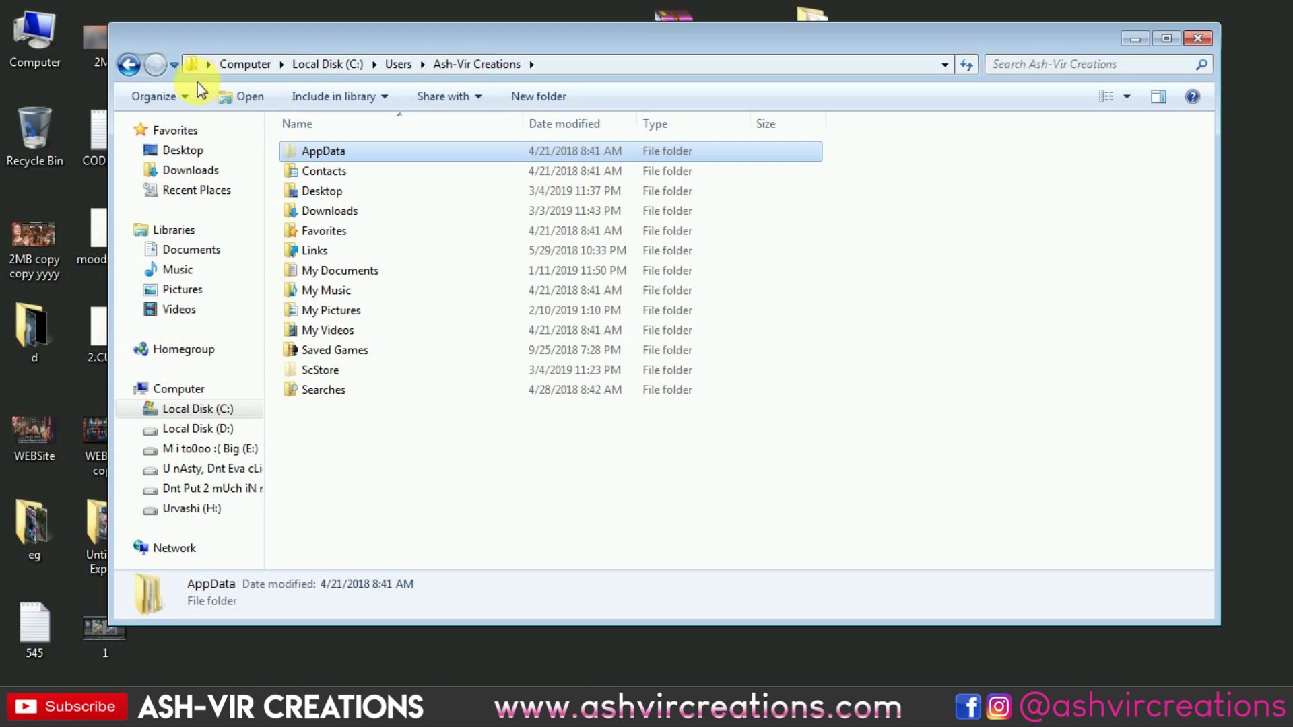
Step: Enable Show hidden files in Folder and search options so AppData appears
left_click(182, 97)
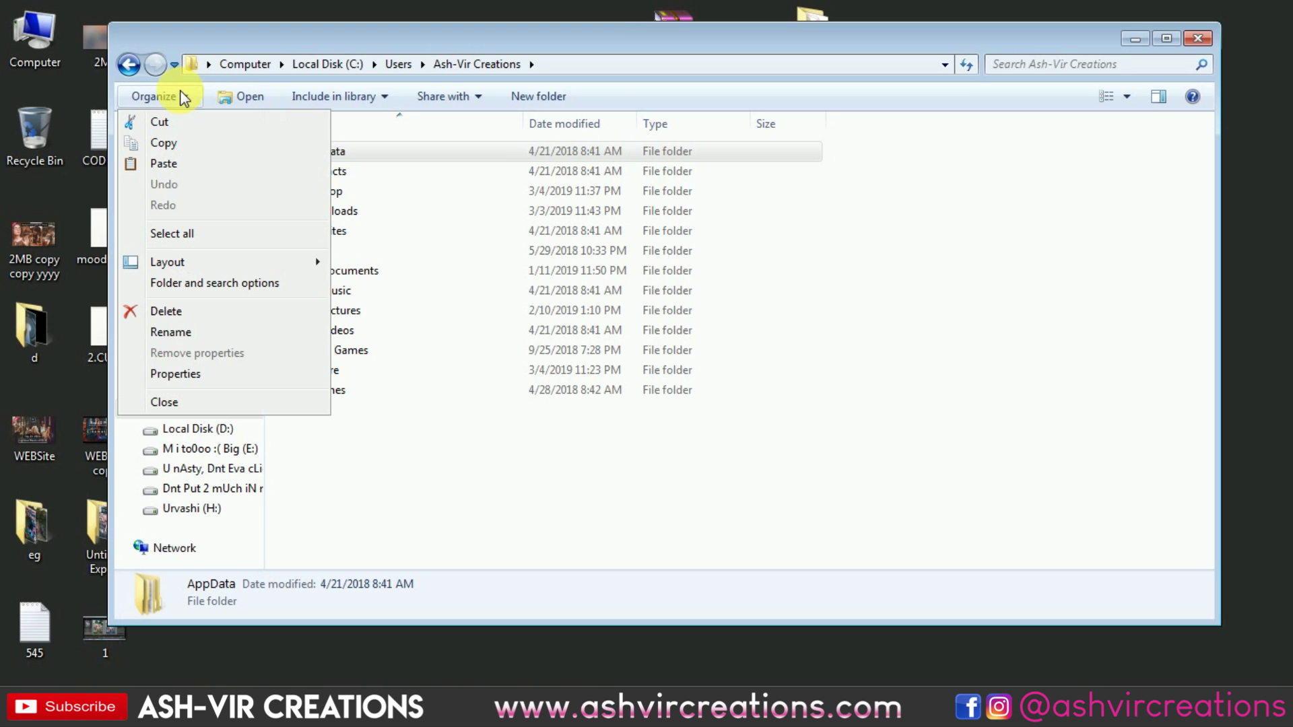
left_click(195, 282)
left_click(210, 147)
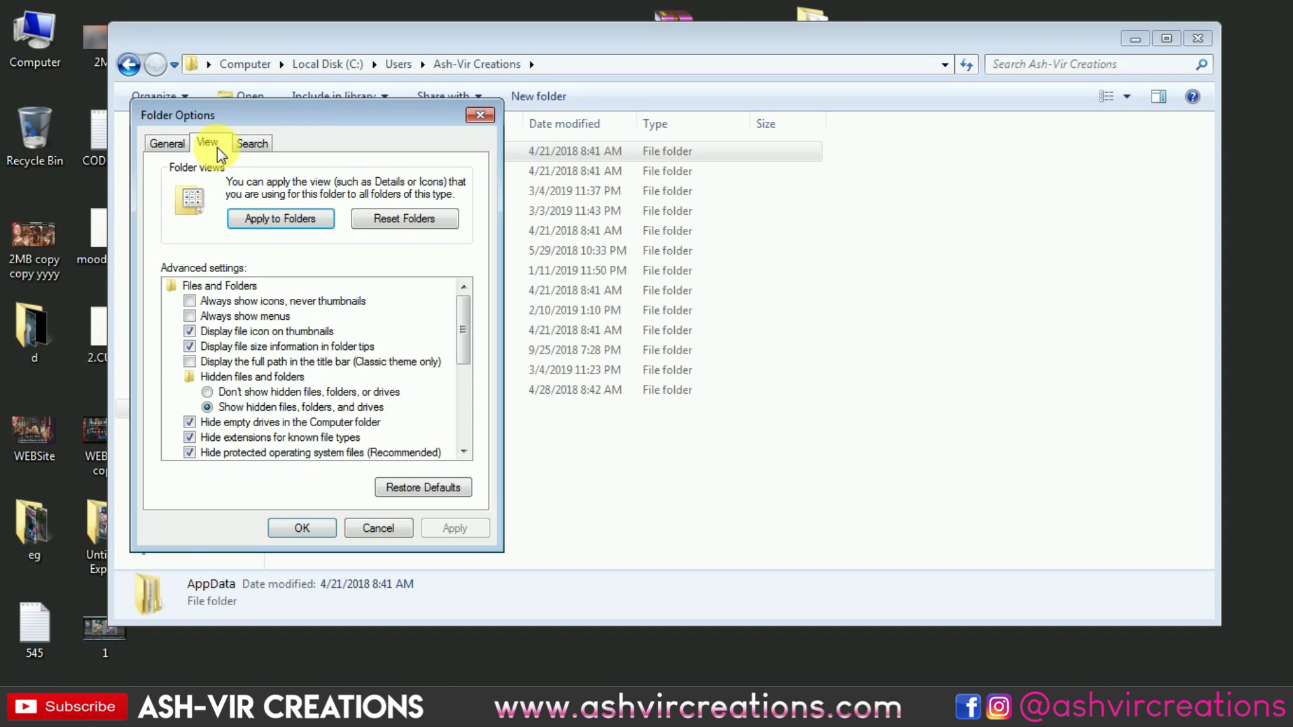
left_click(321, 536)
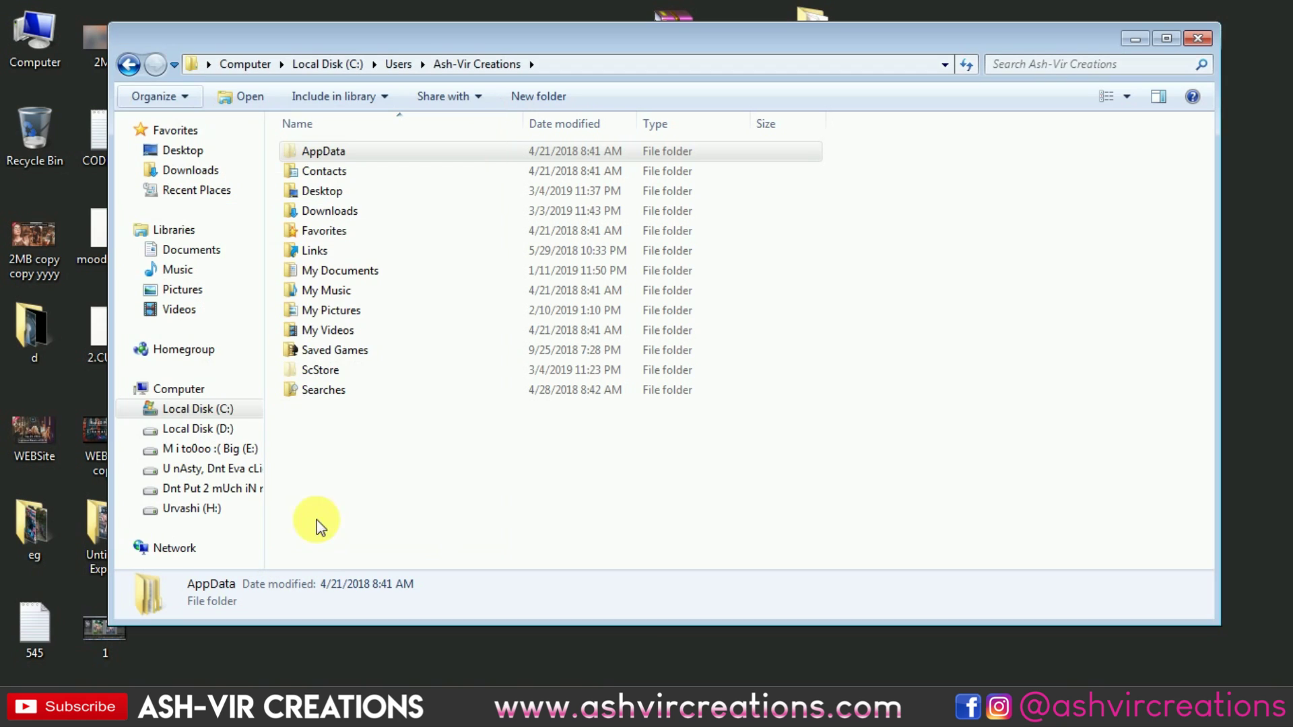
Step: Go through AppData > Roaming > Adobe > Lightroom > Develop Presets into User Presets
double_click(338, 153)
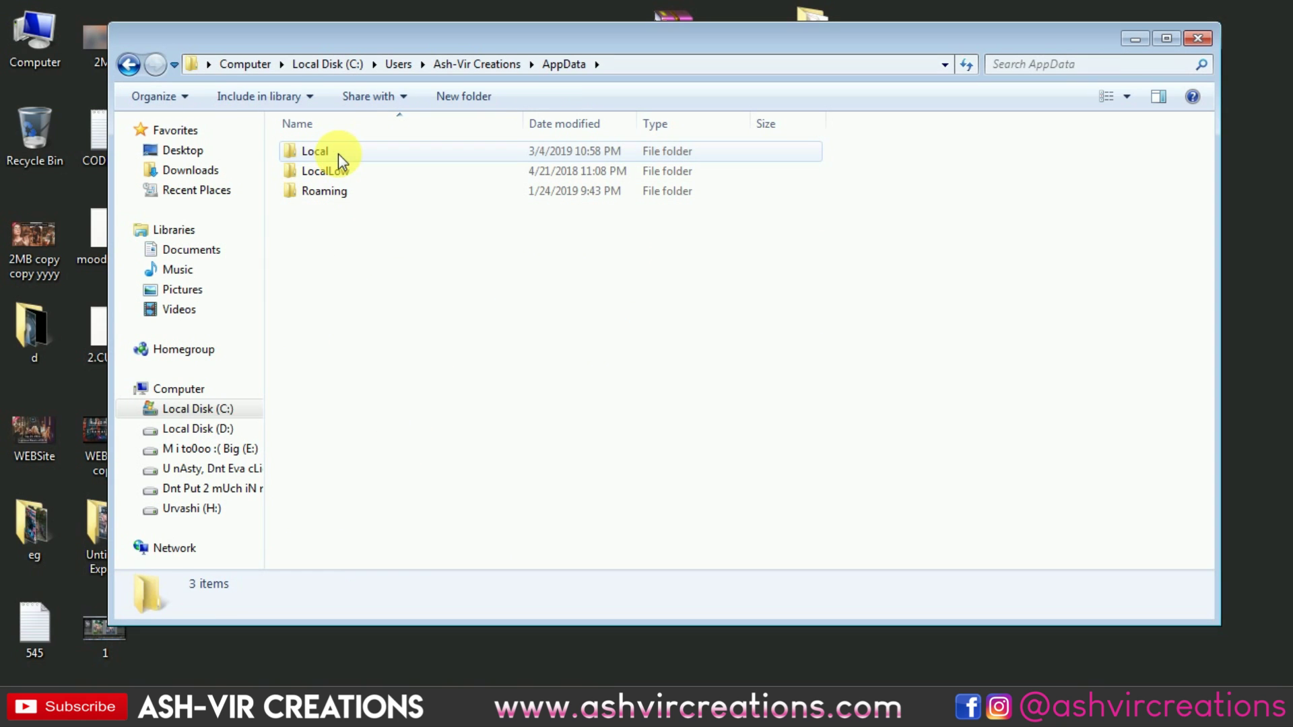
double_click(333, 194)
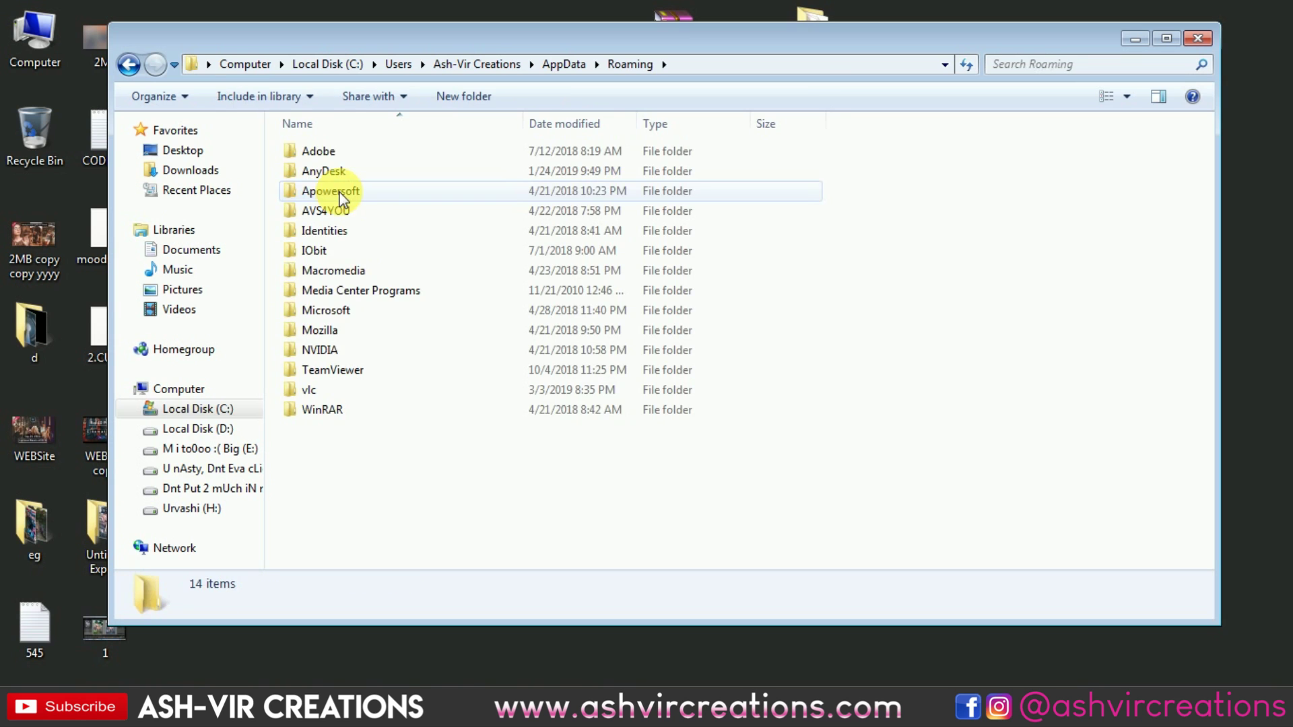
double_click(353, 151)
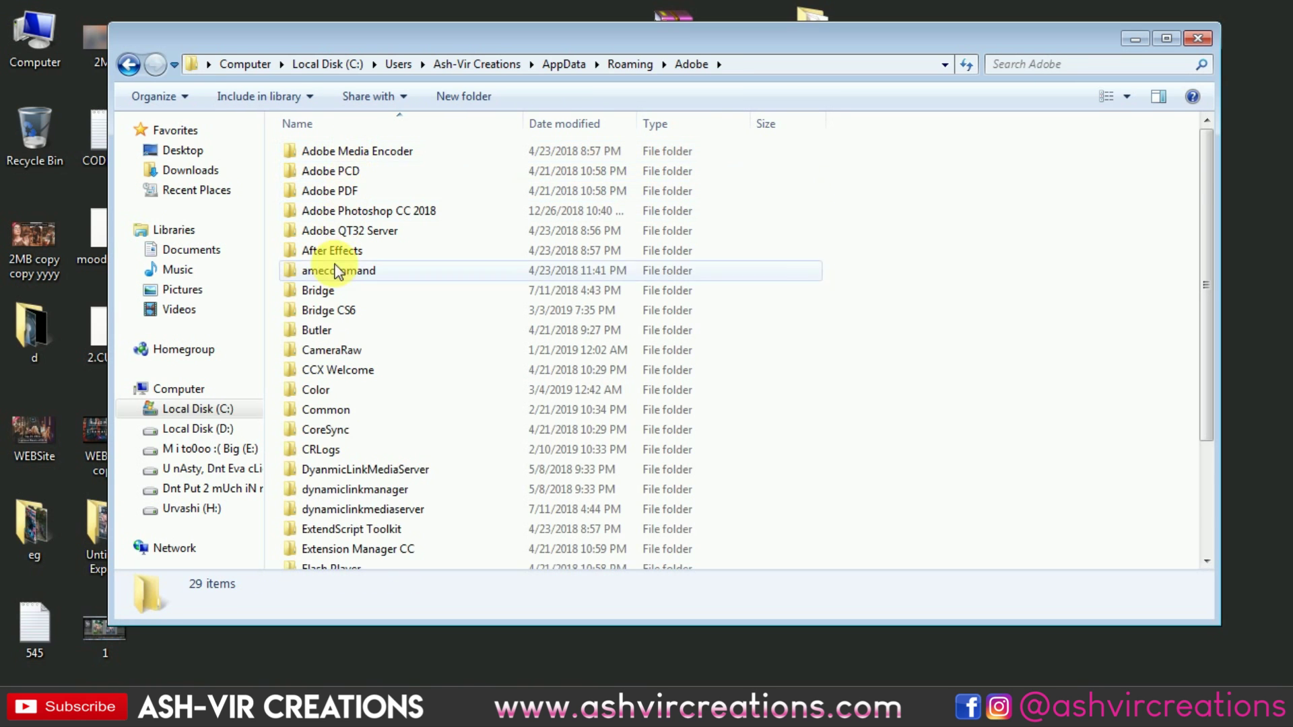
scroll(339, 330, "down", 2)
double_click(334, 499)
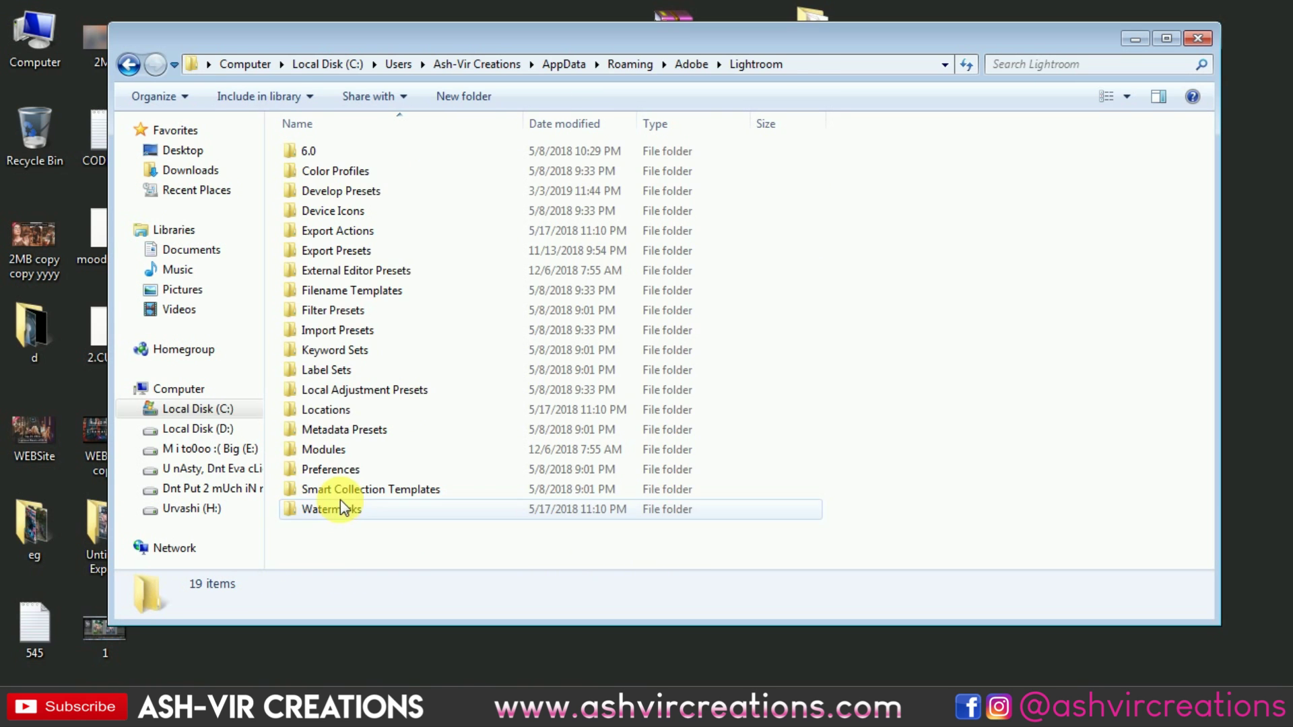
double_click(361, 192)
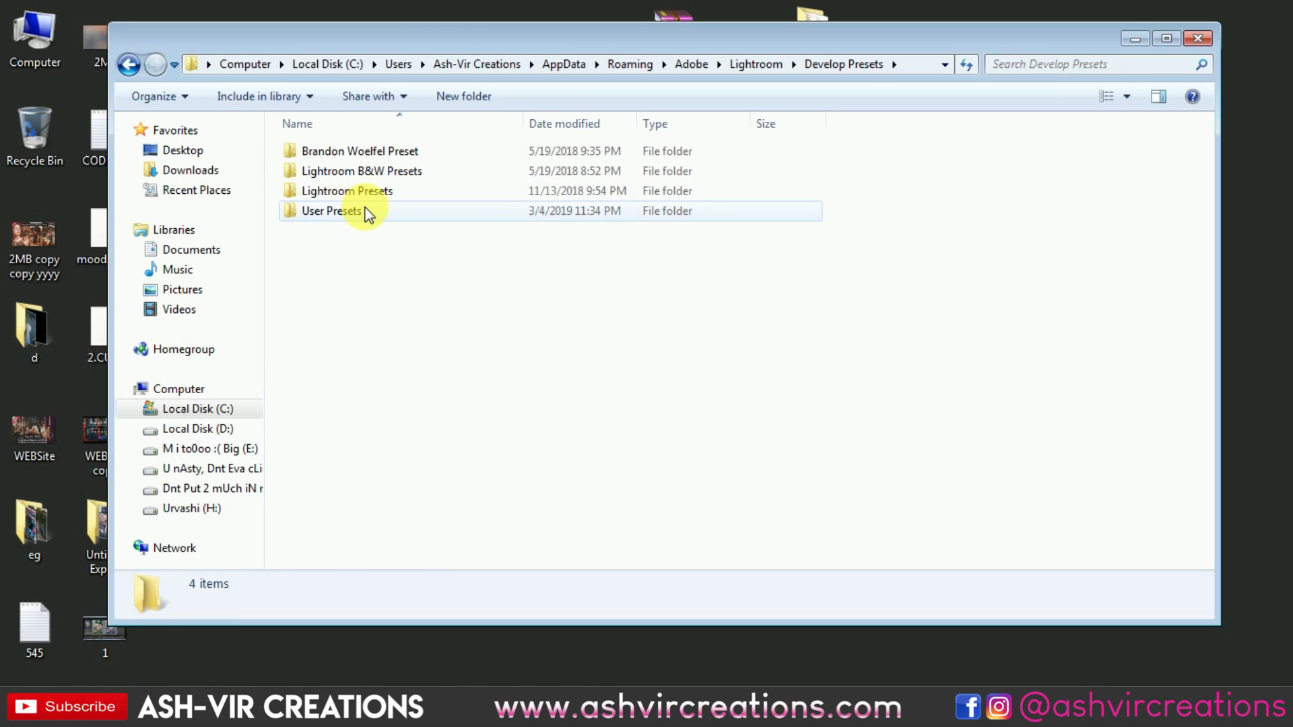
double_click(365, 212)
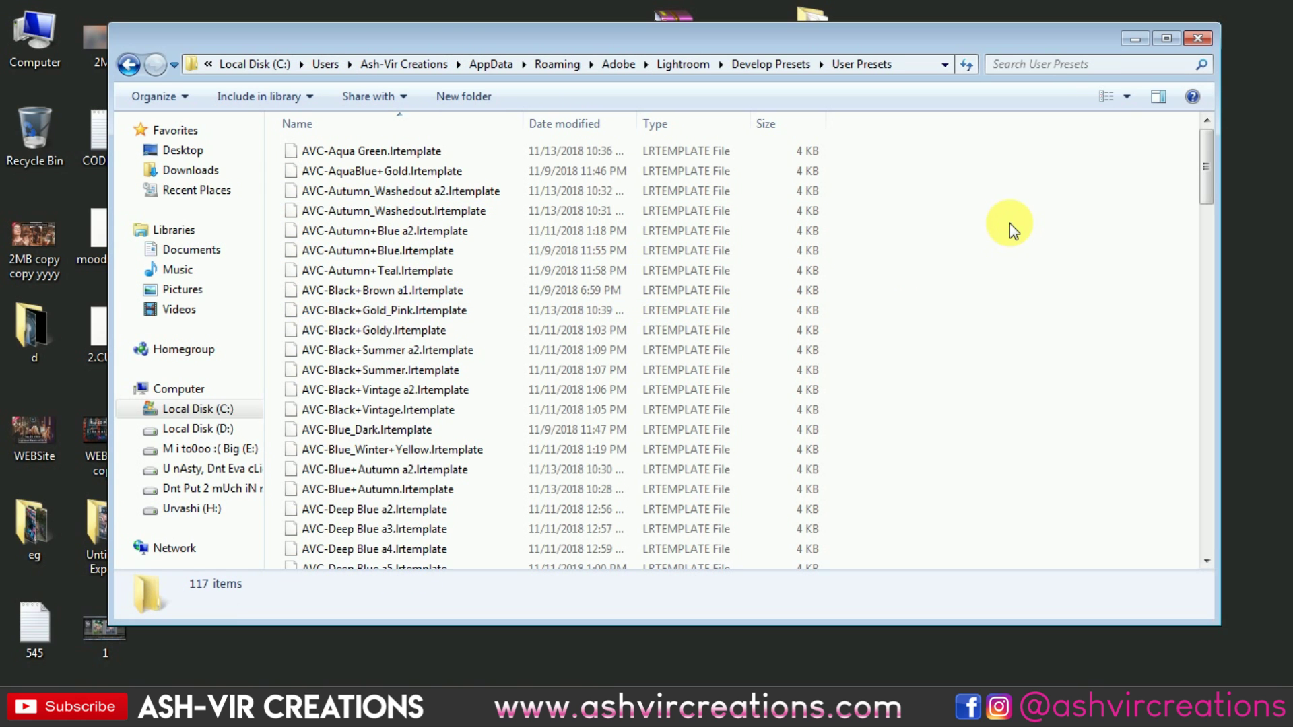
Step: Paste the two Moody Blue preset files into User Presets and refresh the folder
right_click(970, 175)
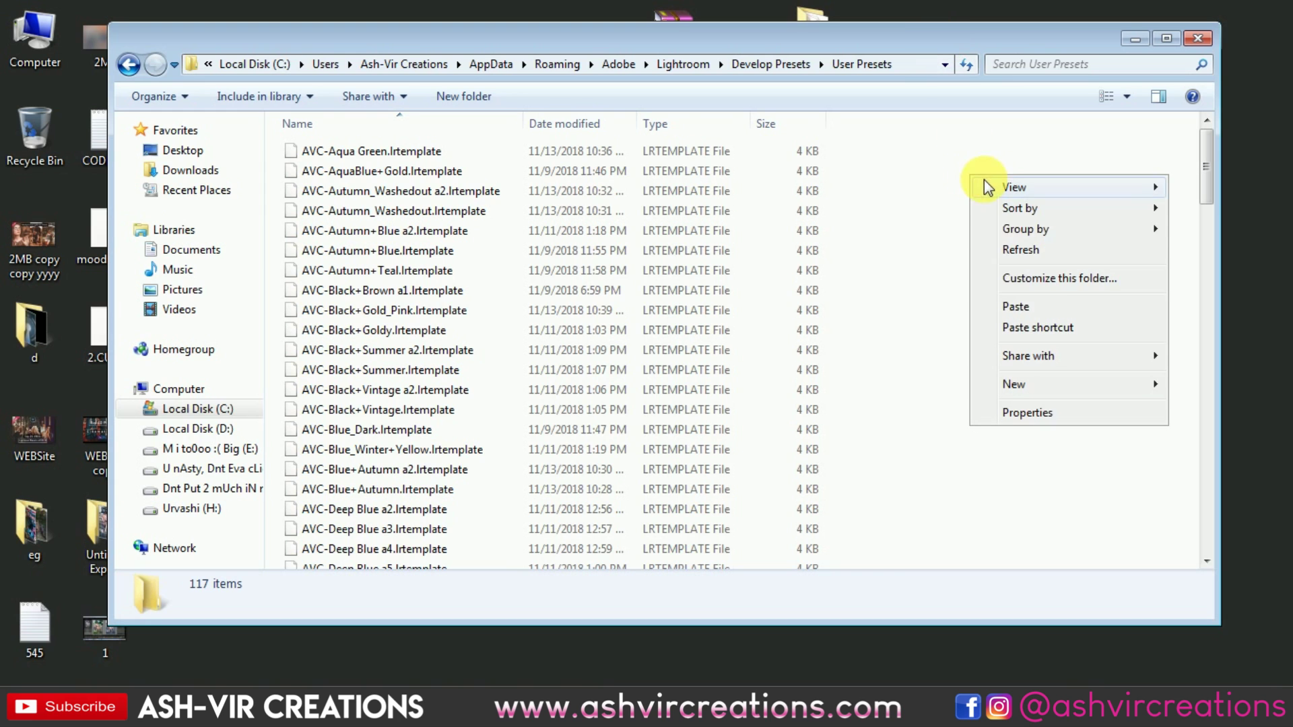
left_click(1014, 307)
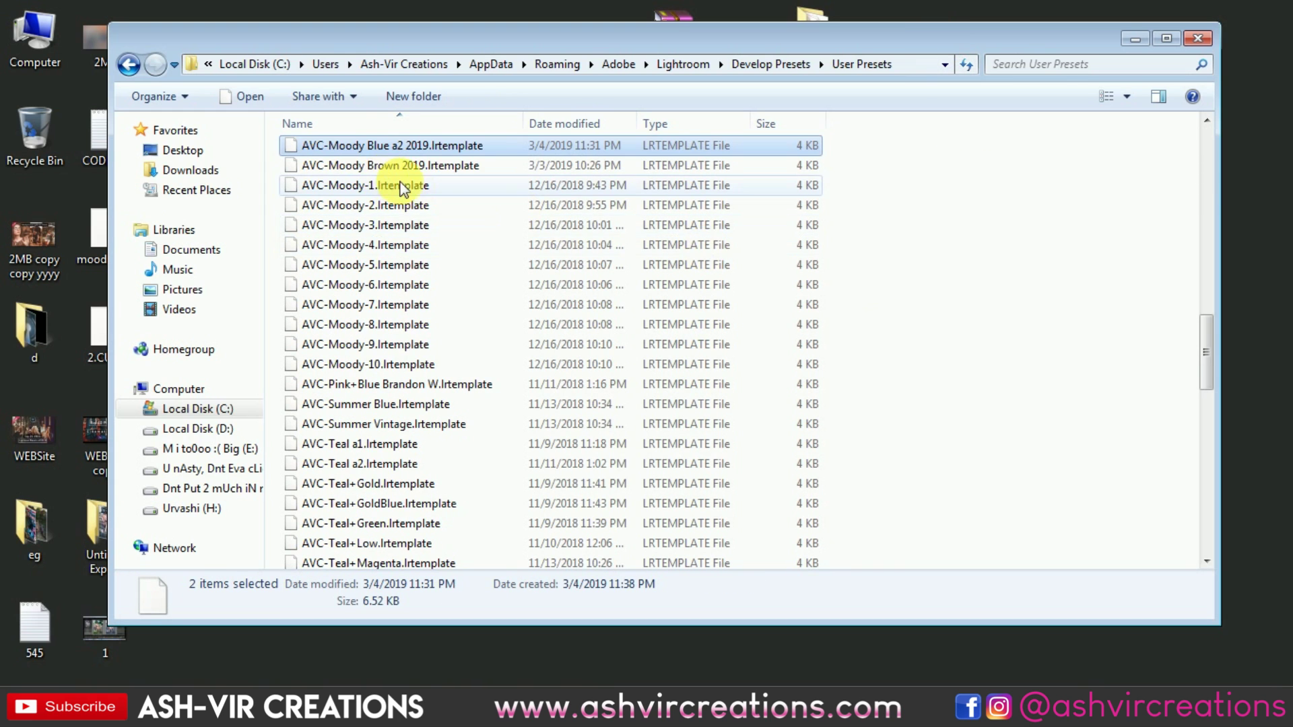
scroll(444, 222, "up", 2)
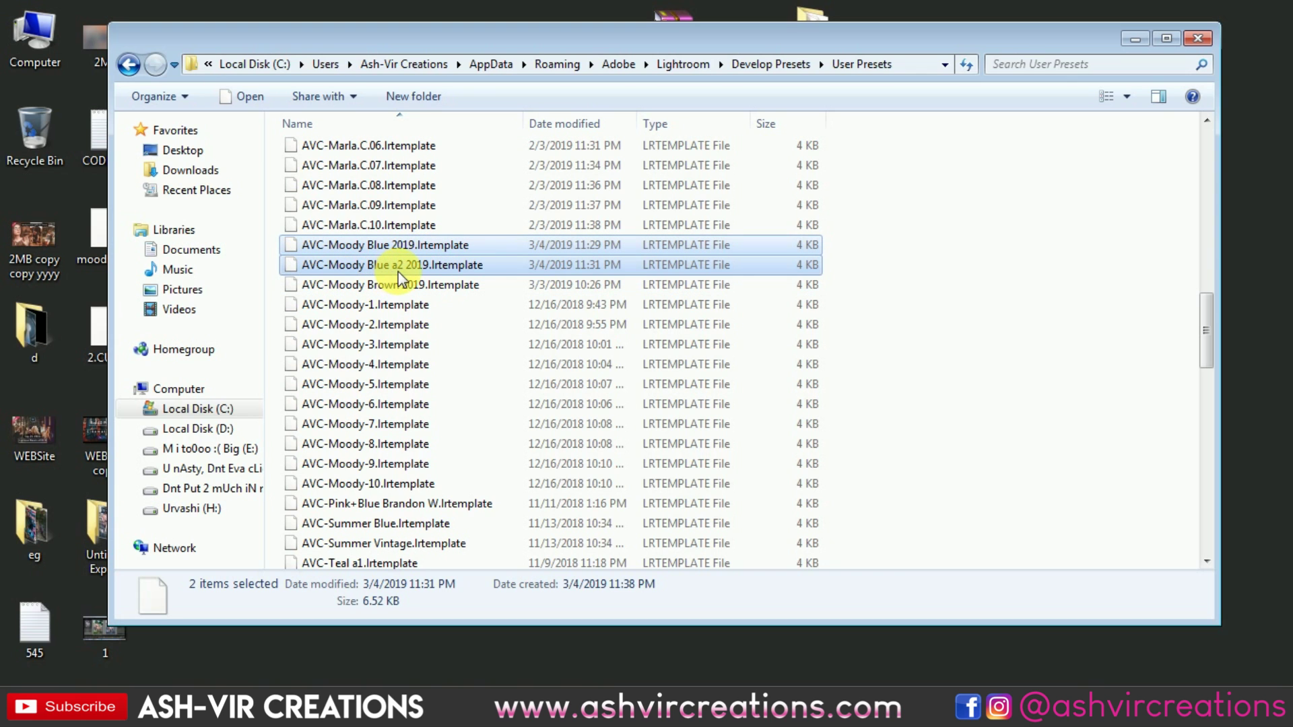
right_click(1026, 129)
left_click(1067, 214)
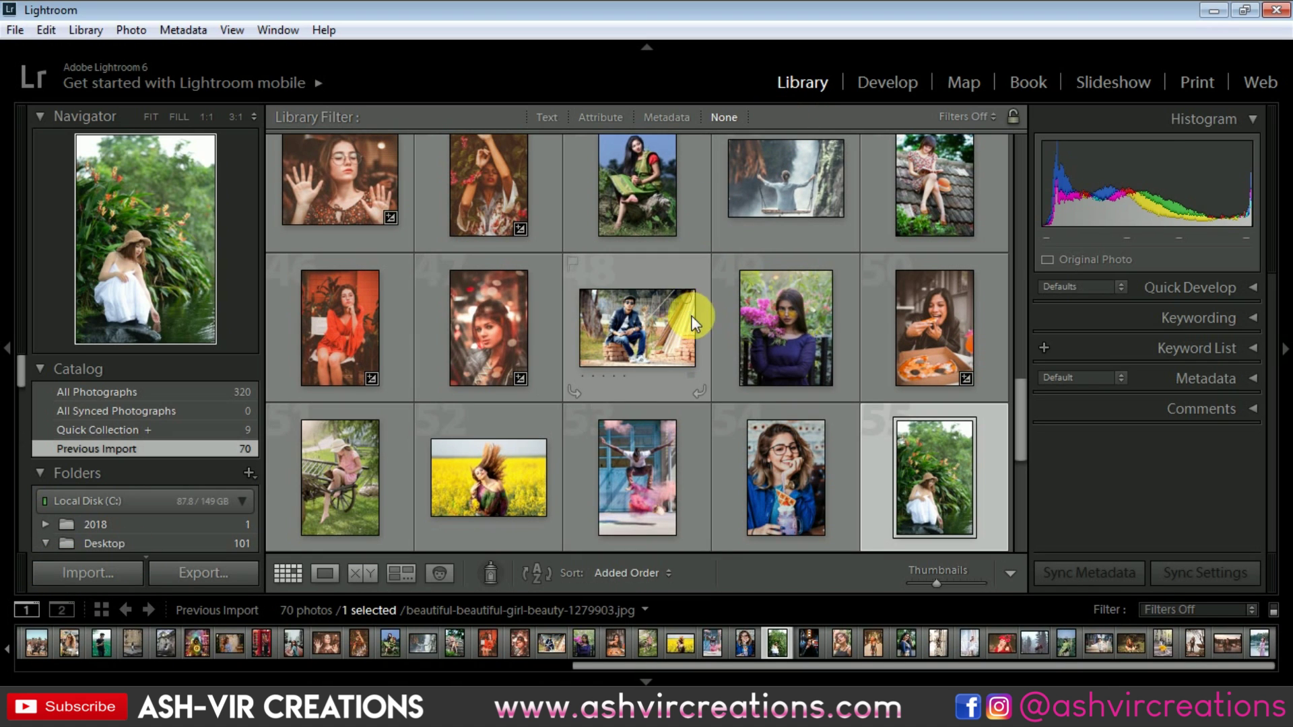
Step: Select thumbnail 51, the girl sitting on the wooden cart, in the Library grid
left_click(355, 463)
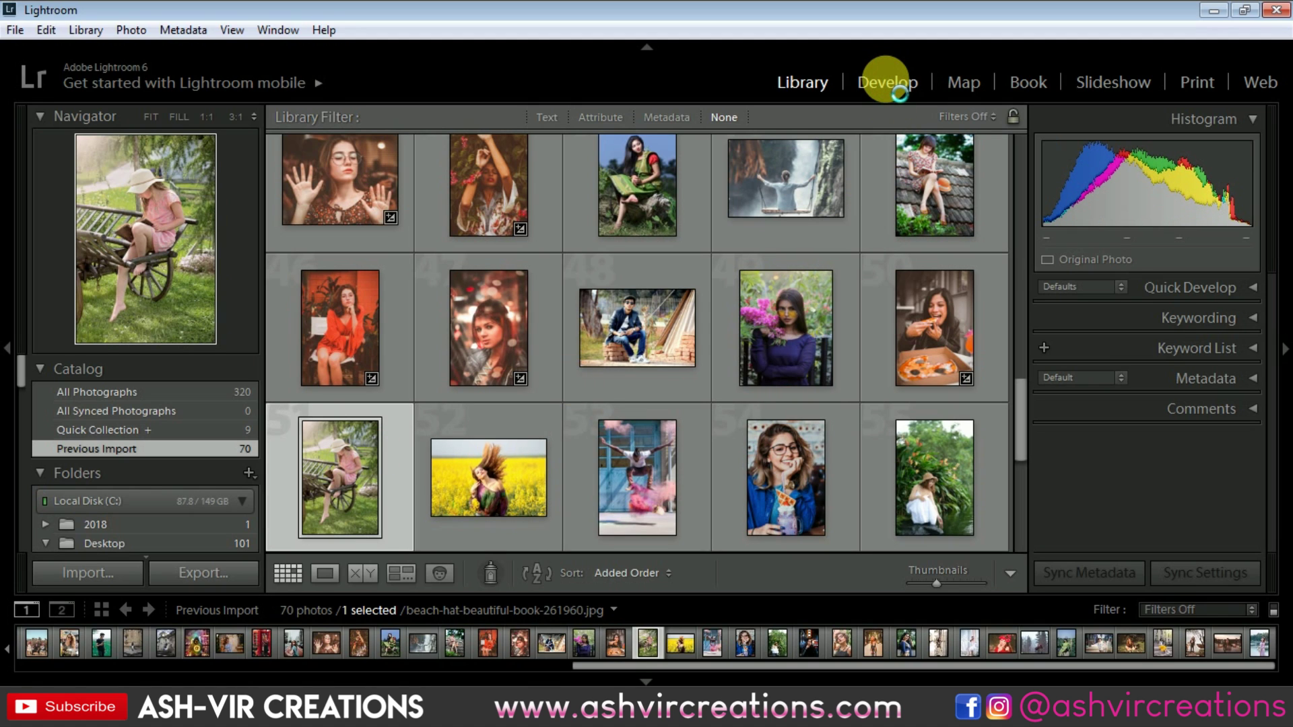
Step: Switch the cart photo to Develop and scroll User Presets to the AVC-Moody Blue entries
left_click(888, 82)
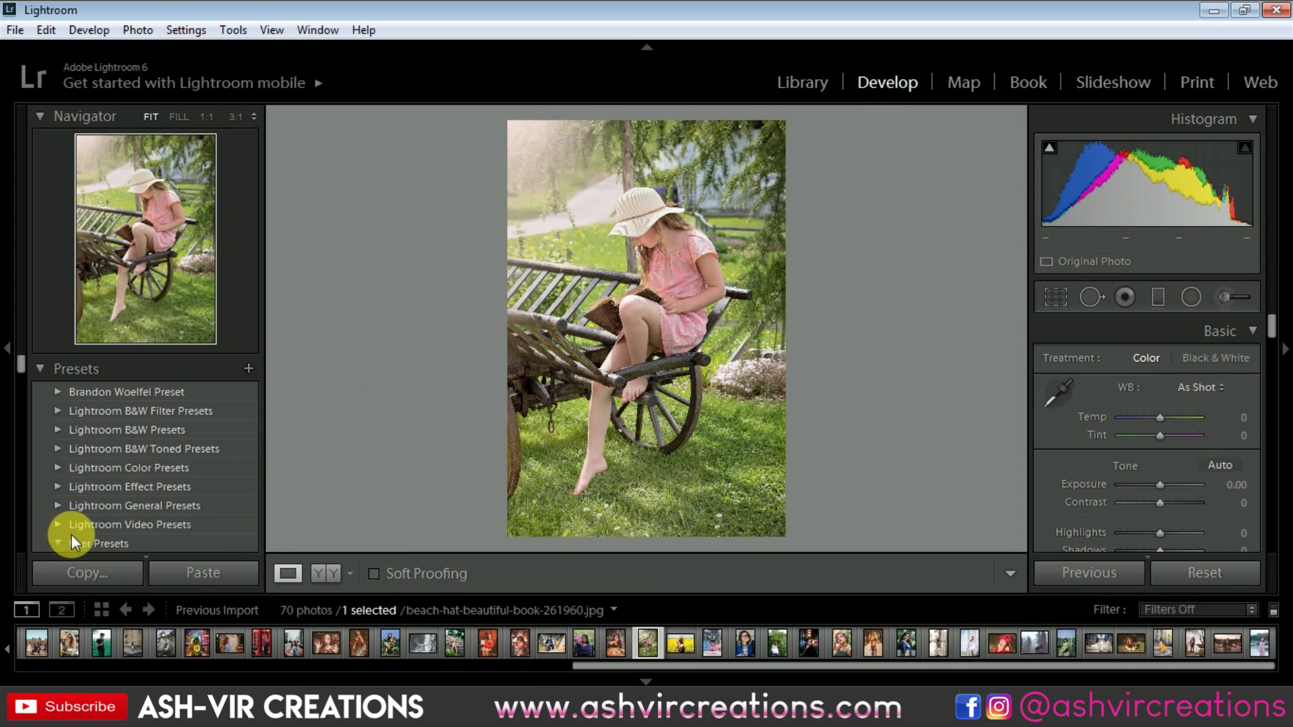
scroll(98, 516, "down", 5)
scroll(111, 446, "down", 3)
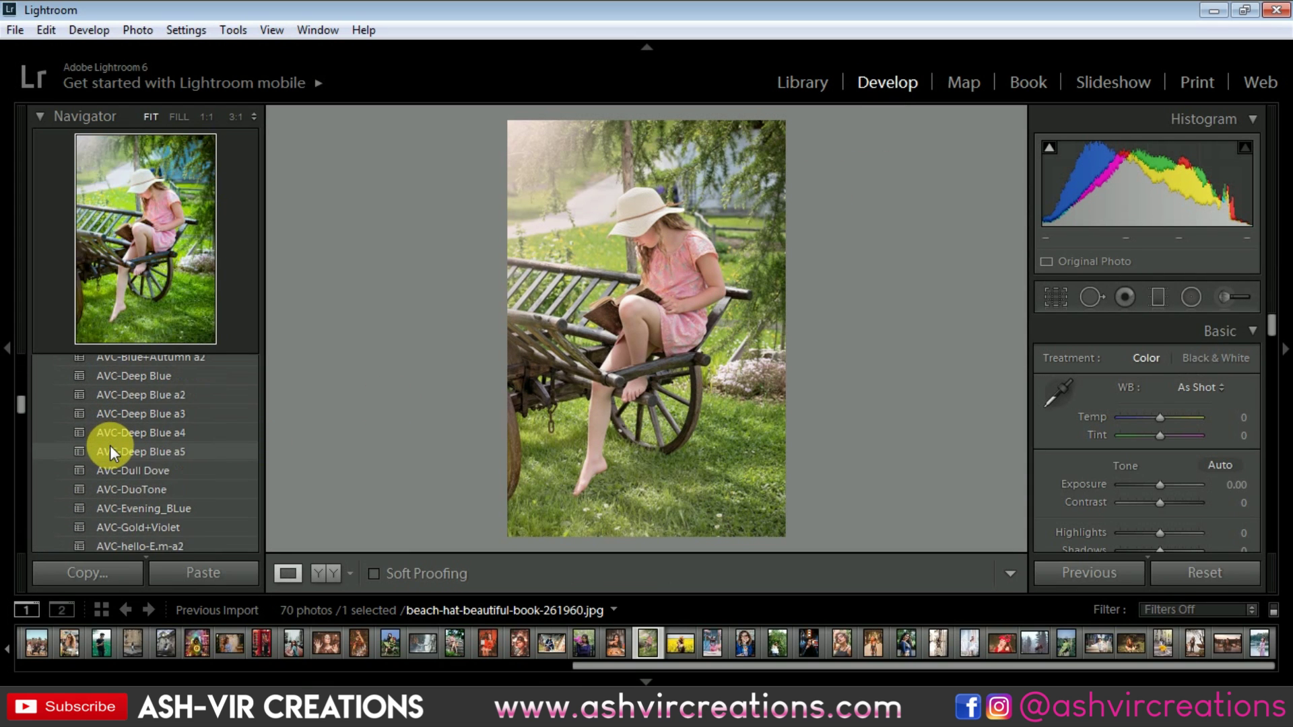
scroll(187, 463, "down", 3)
scroll(187, 463, "down", 3)
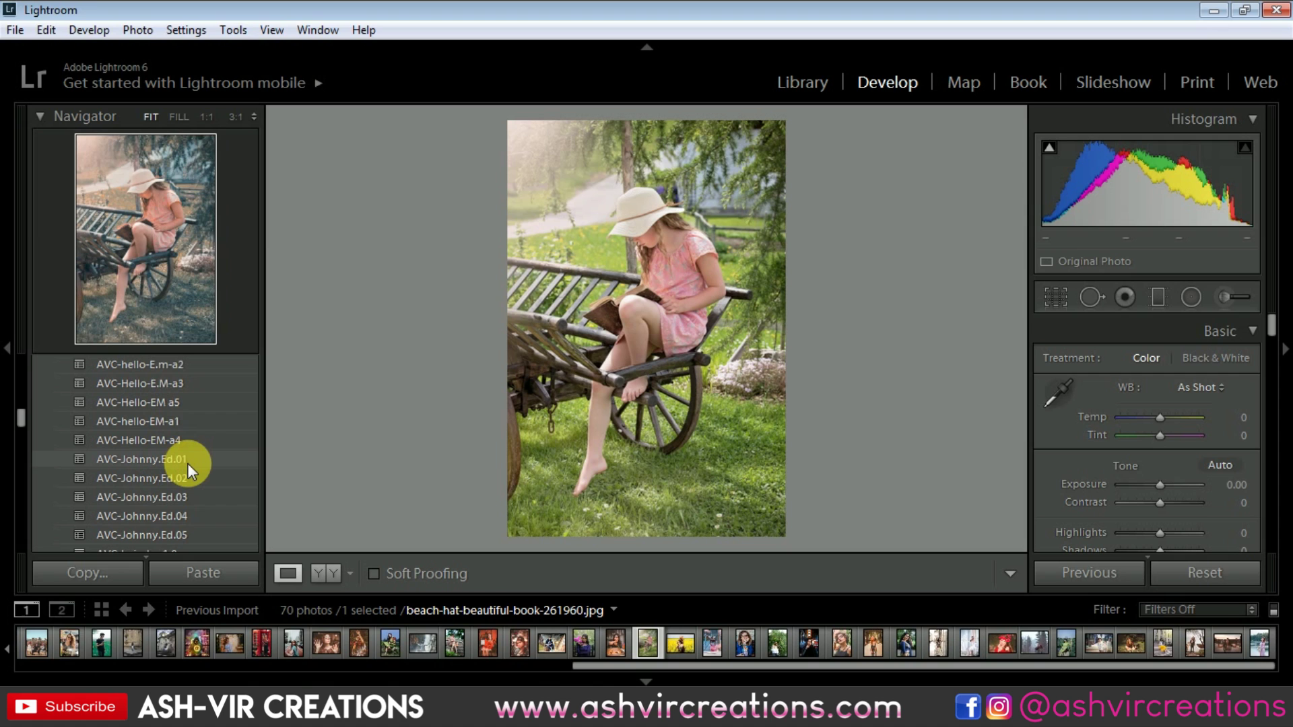
scroll(188, 459, "up", 5)
scroll(189, 459, "down", 3)
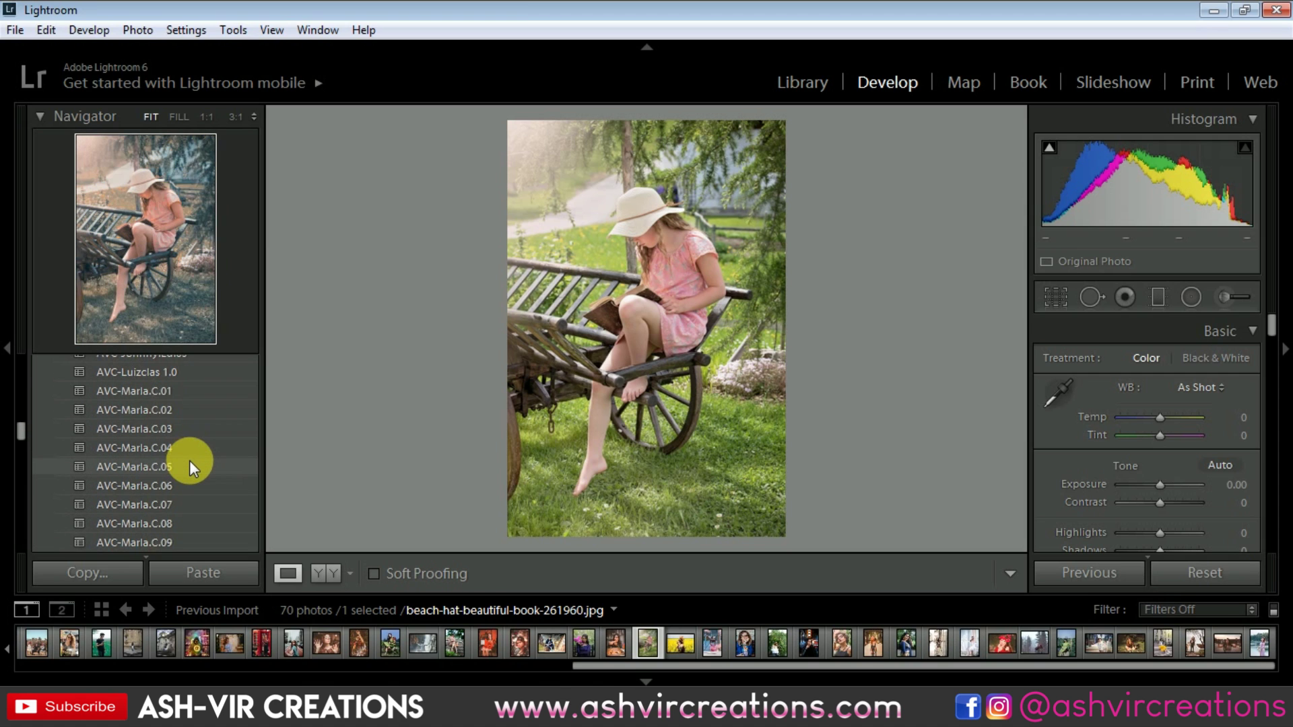
scroll(189, 458, "down", 2)
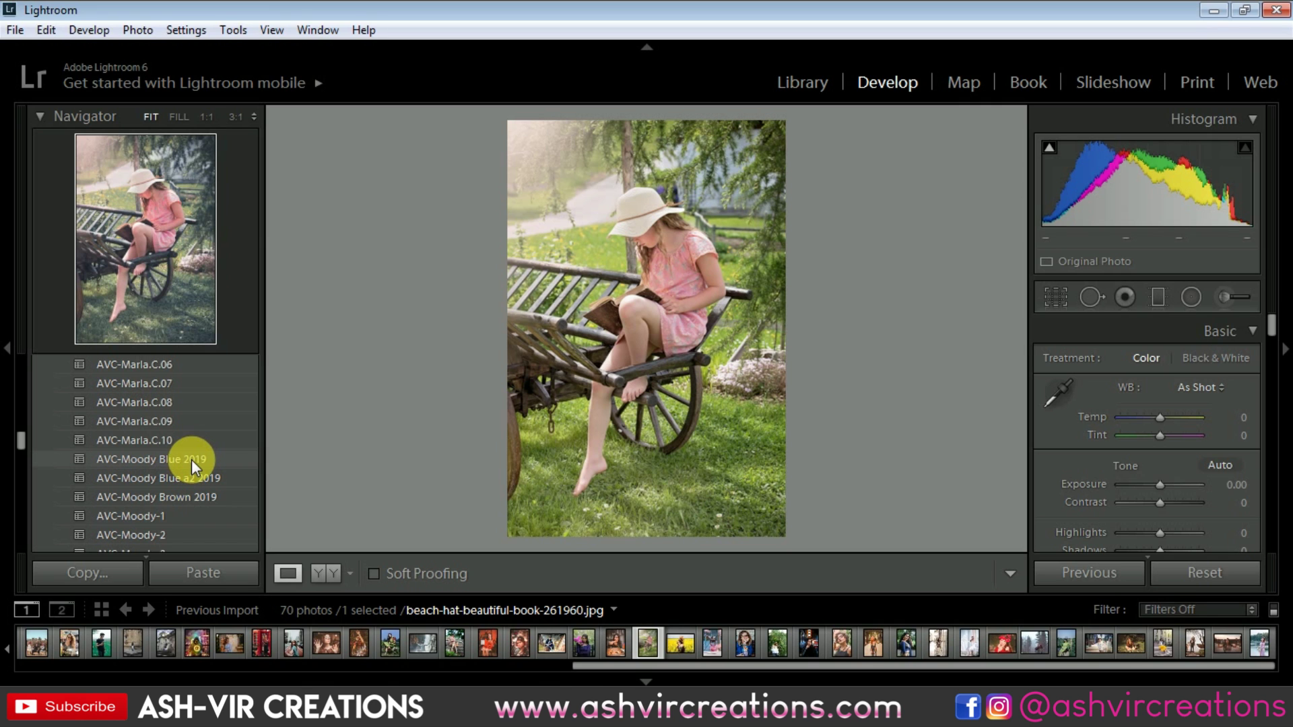
Step: Apply AVC-Moody Blue 2019, turn on Before/After view, then switch to AVC-Moody Blue a2 2019
left_click(191, 459)
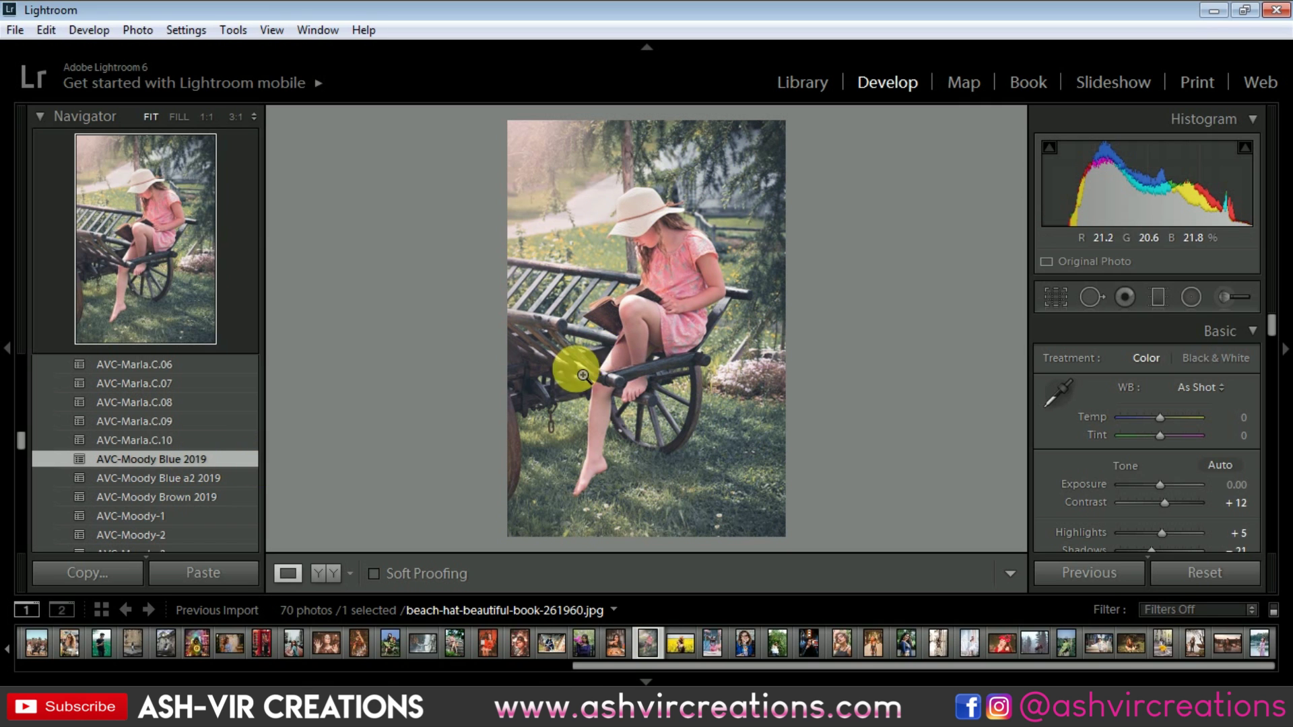
left_click(328, 574)
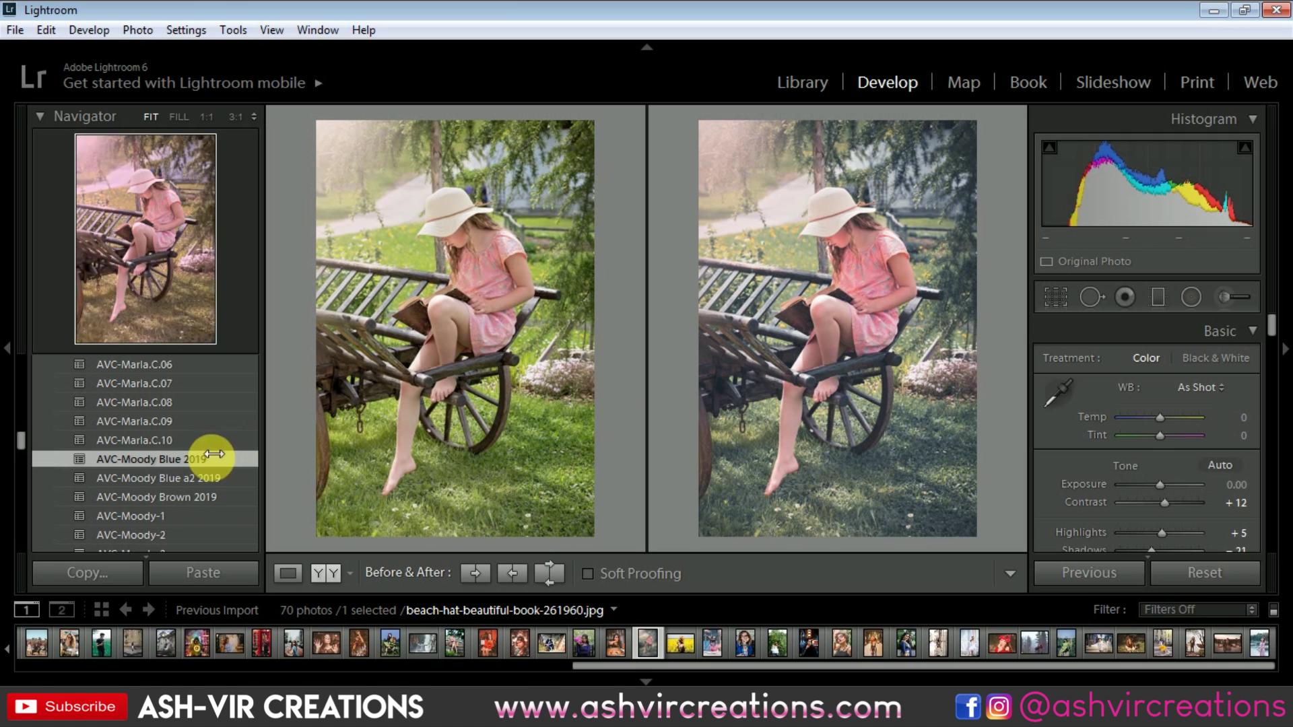
left_click(210, 479)
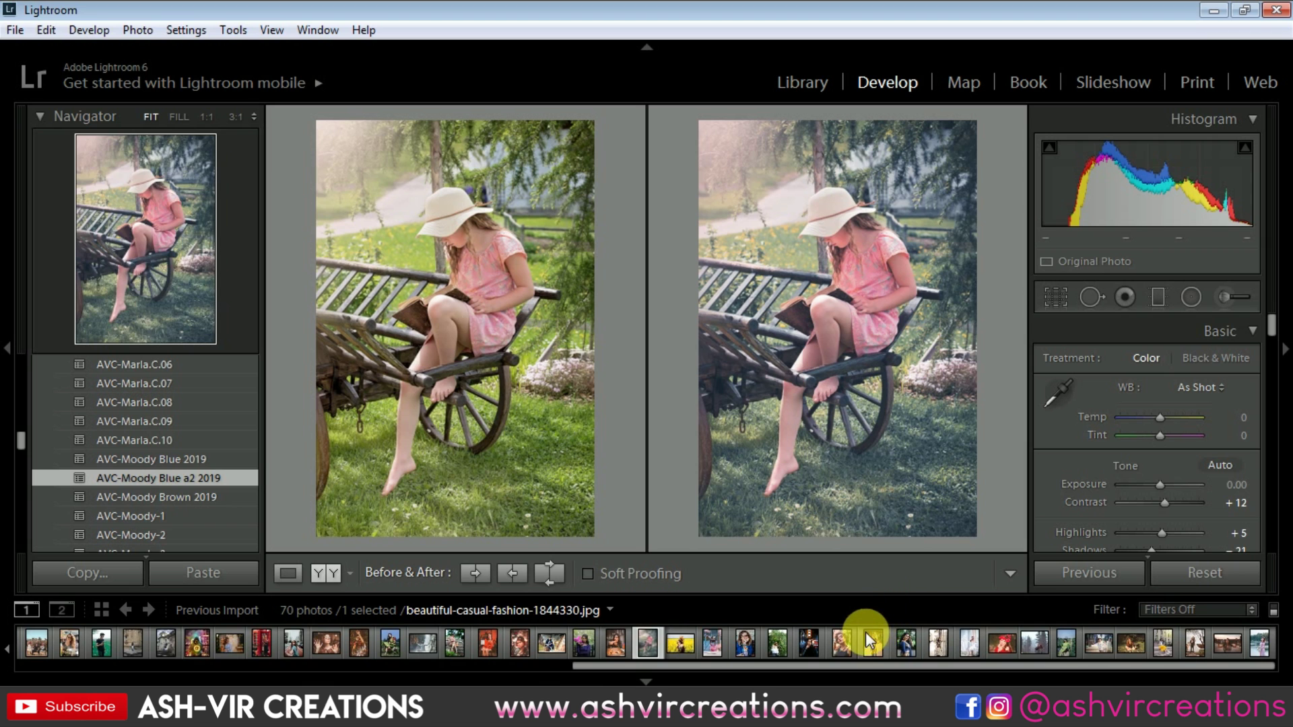
Step: Give the rooftop reading photo AVC-Moody Blue a2 2019, then select beautiful-beauty-fashion-1435036.jpg
left_click(454, 643)
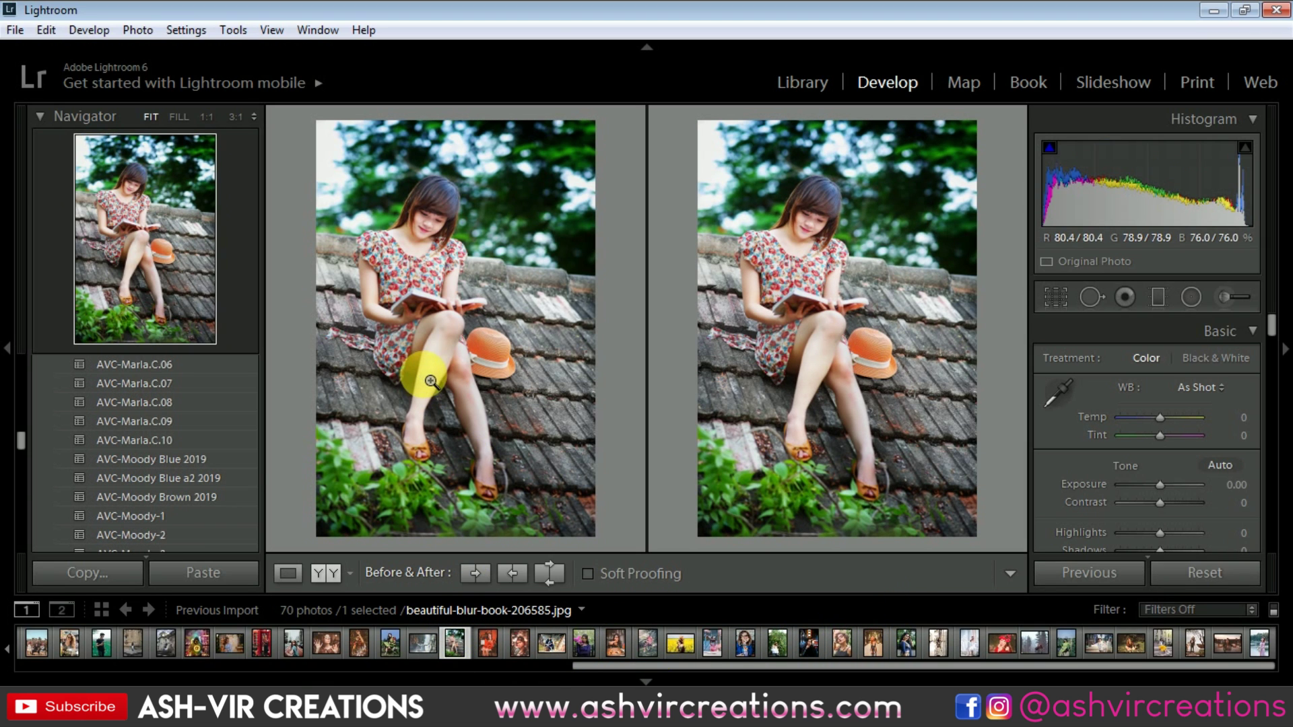
left_click(213, 479)
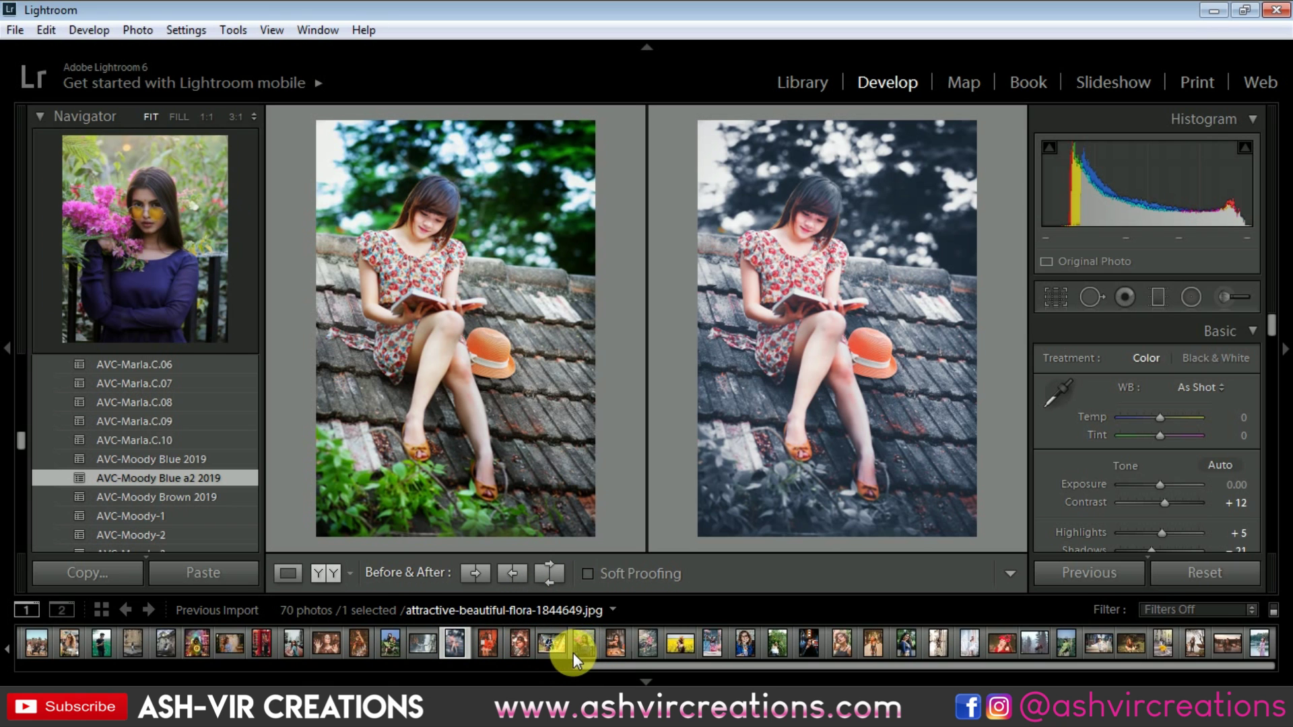
left_click(389, 643)
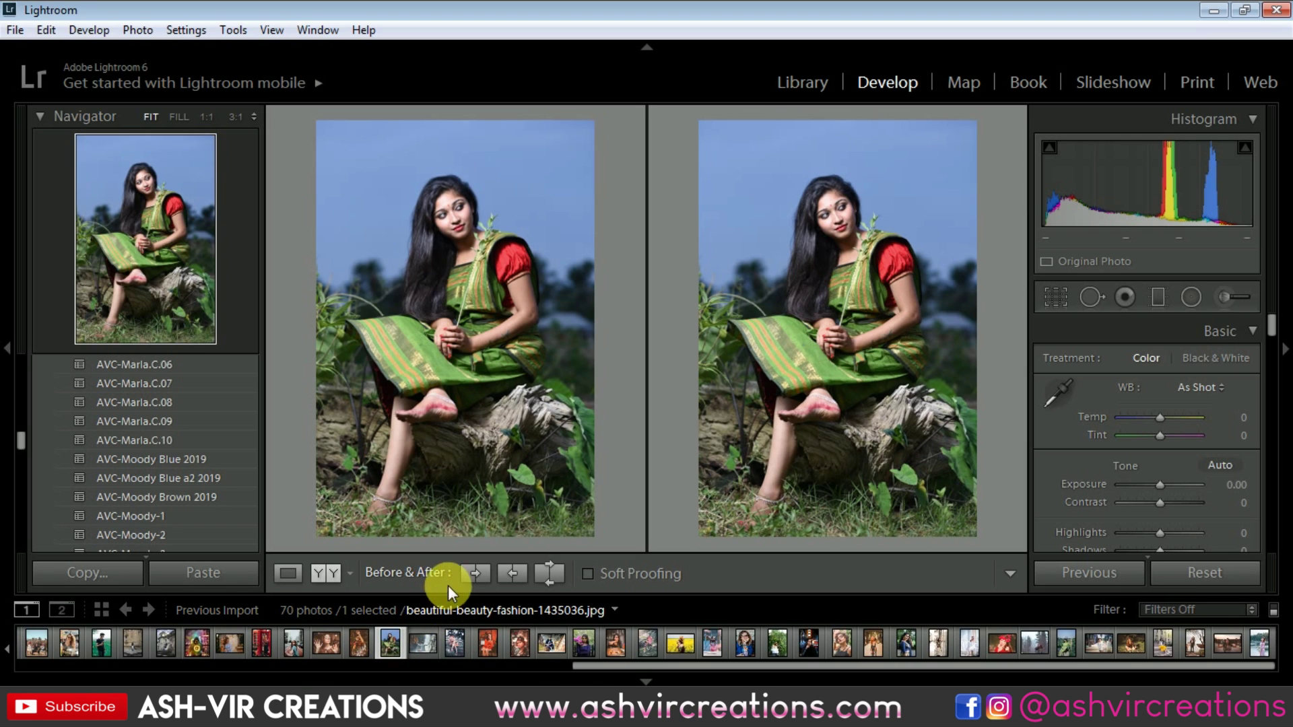
Step: Apply AVC-Moody Blue a2 2019 to the saree photo, inspect it at 1:1, then select ao-dai-bamboo-beautiful-1535051.jpg
left_click(213, 480)
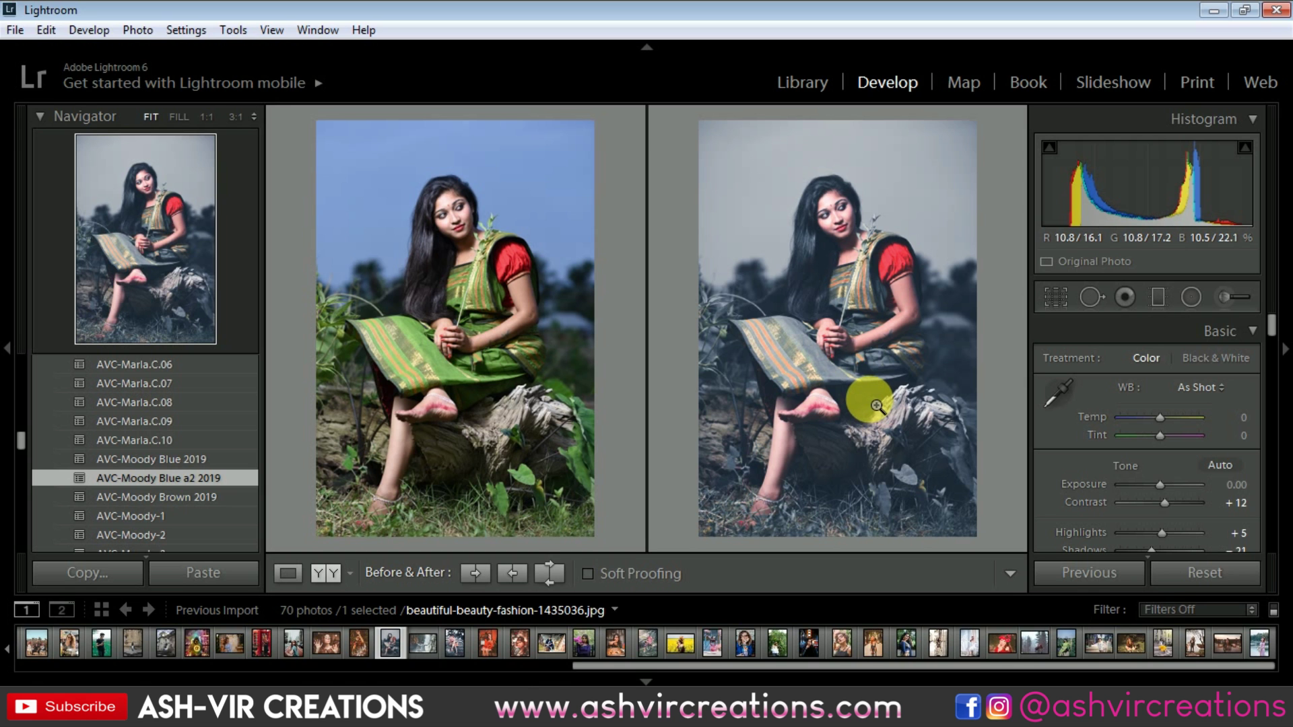
left_click(915, 370)
left_click_drag(879, 423, 901, 363)
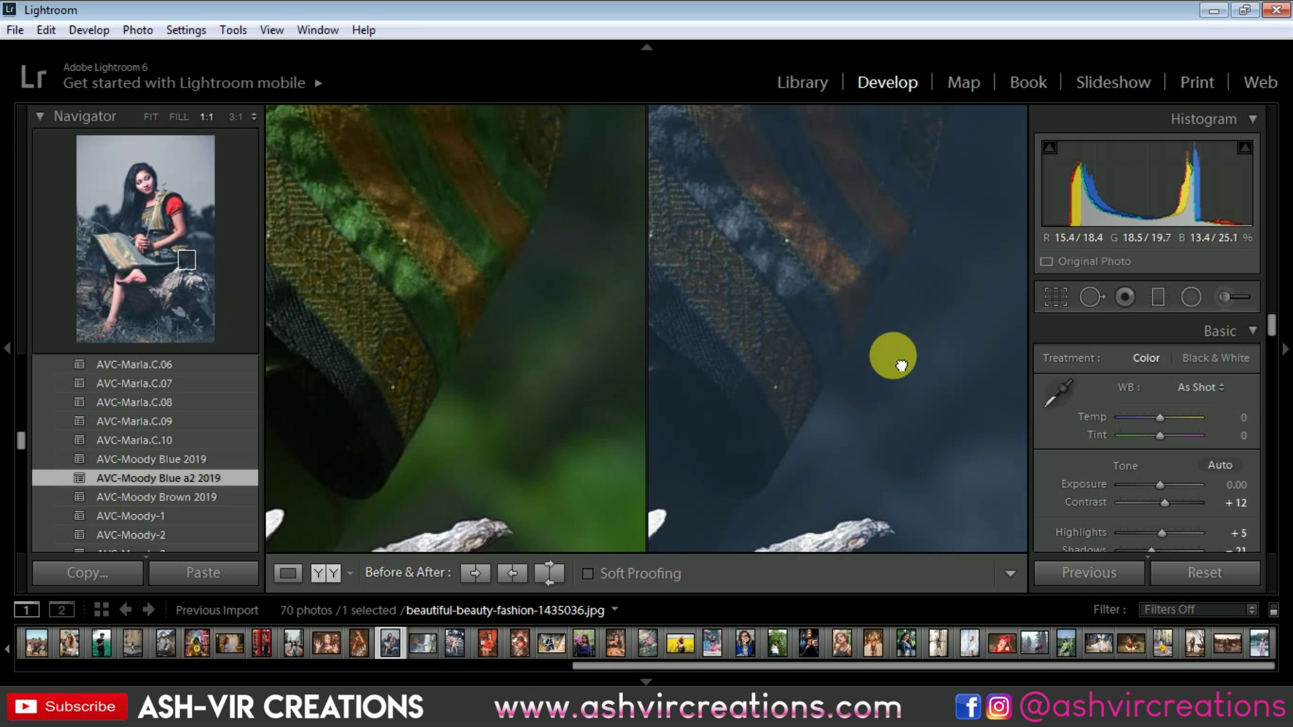
left_click(901, 365)
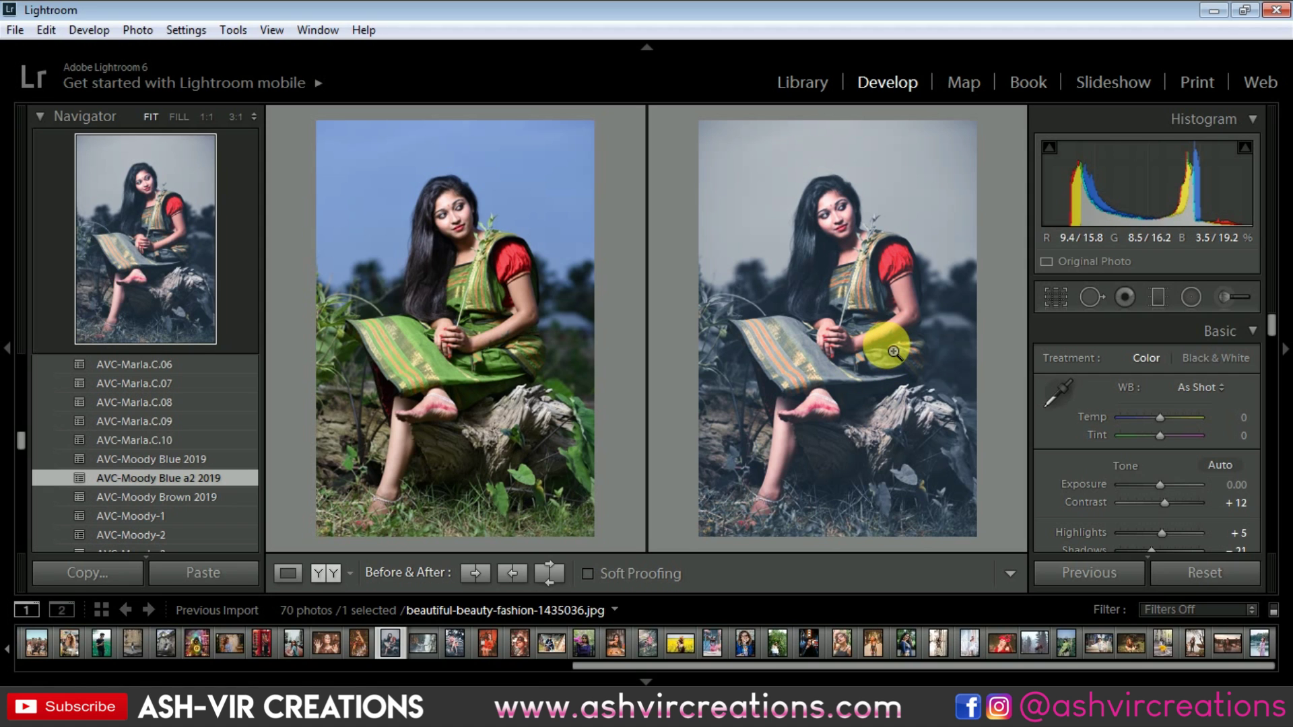
left_click(1063, 643)
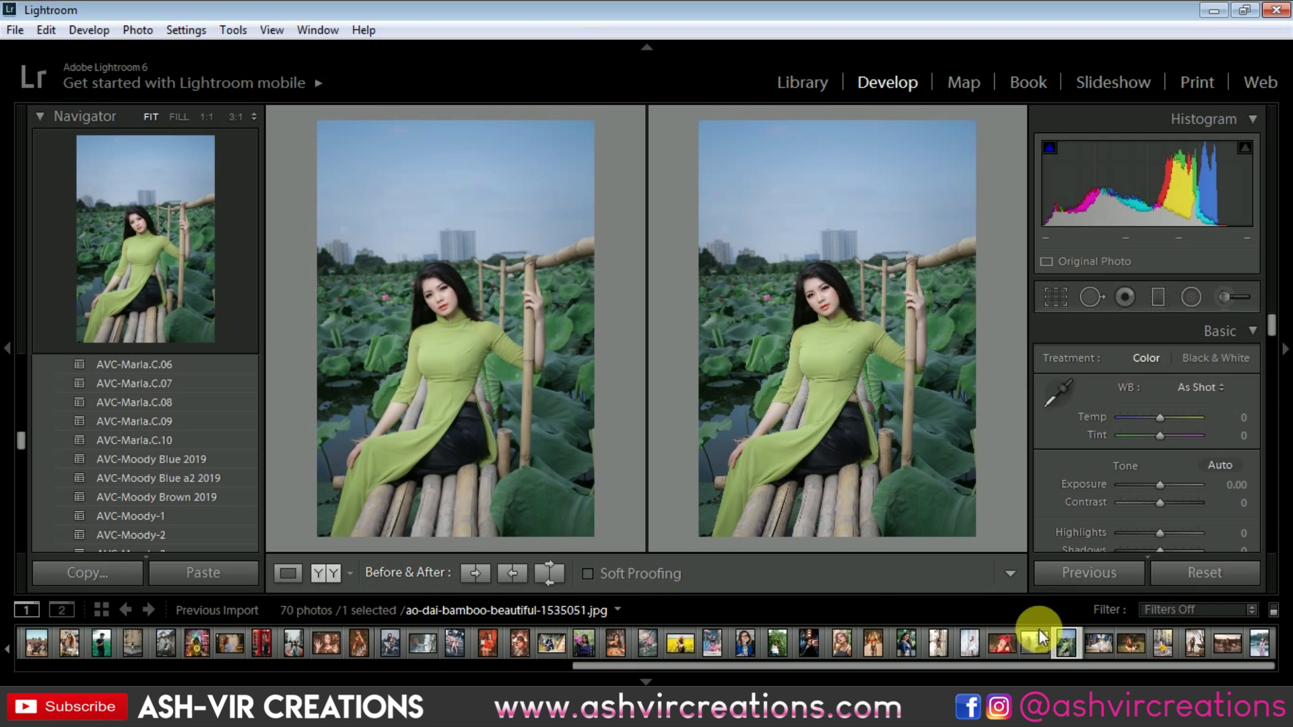
Step: Apply the AVC-Moody Blue a2 2019 preset to the bamboo photo and the white-dress photo
left_click(212, 474)
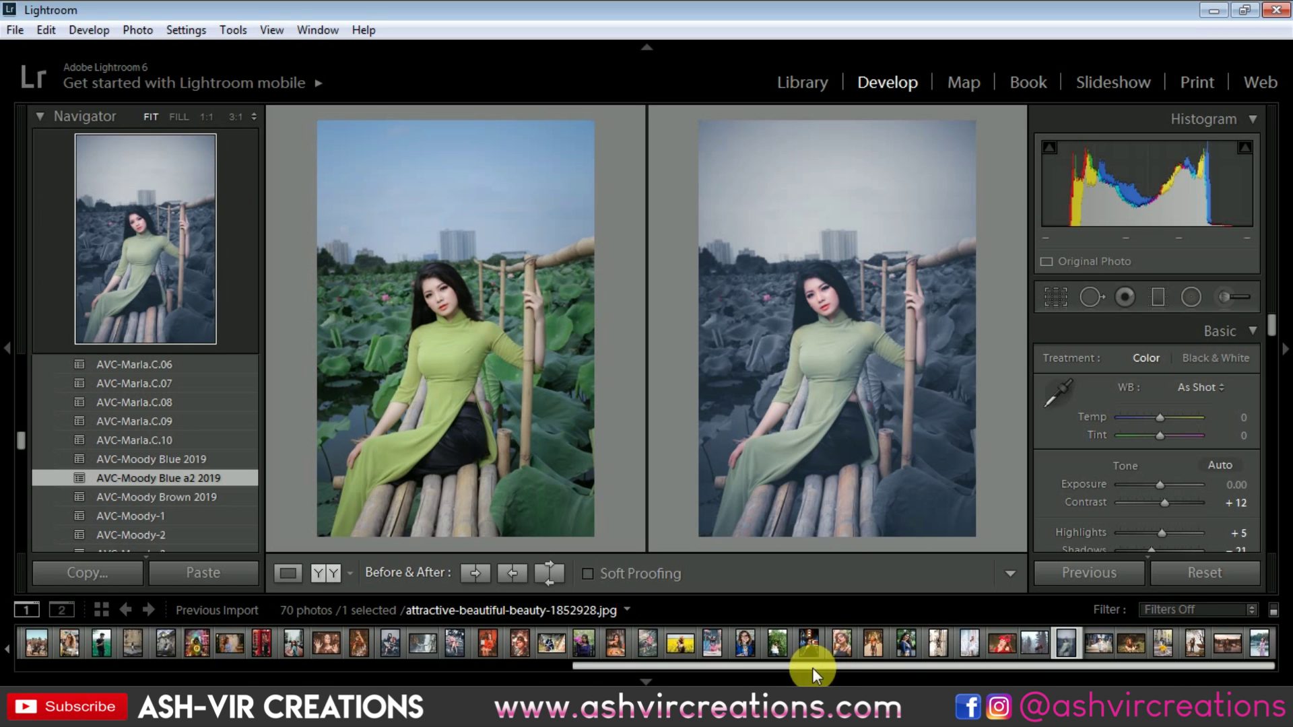
left_click(781, 648)
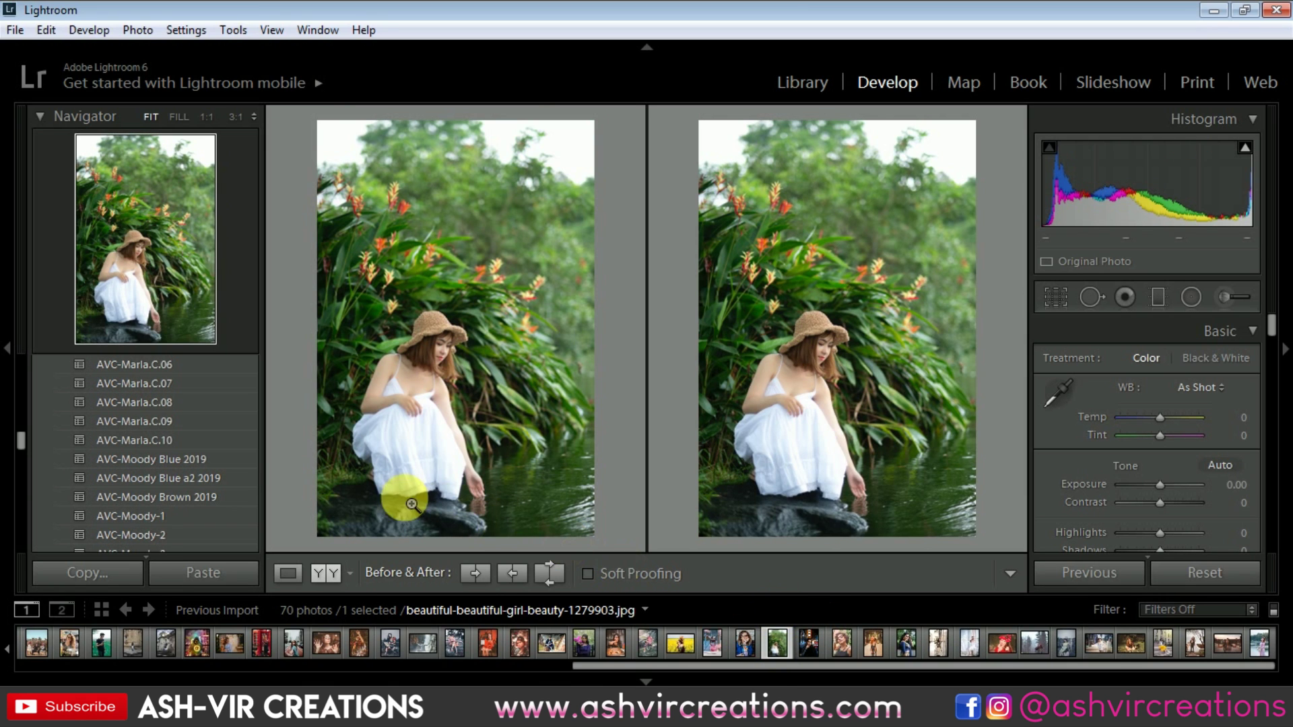
left_click(203, 481)
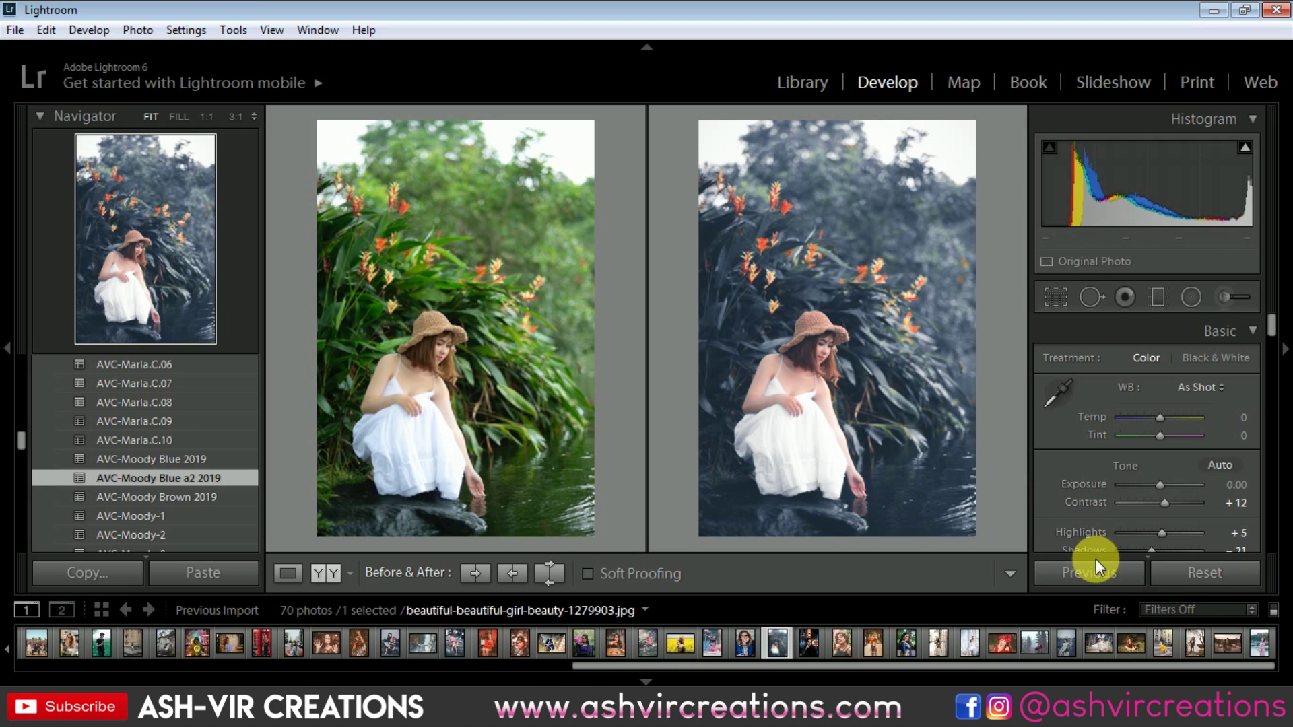
left_click_drag(952, 669, 688, 664)
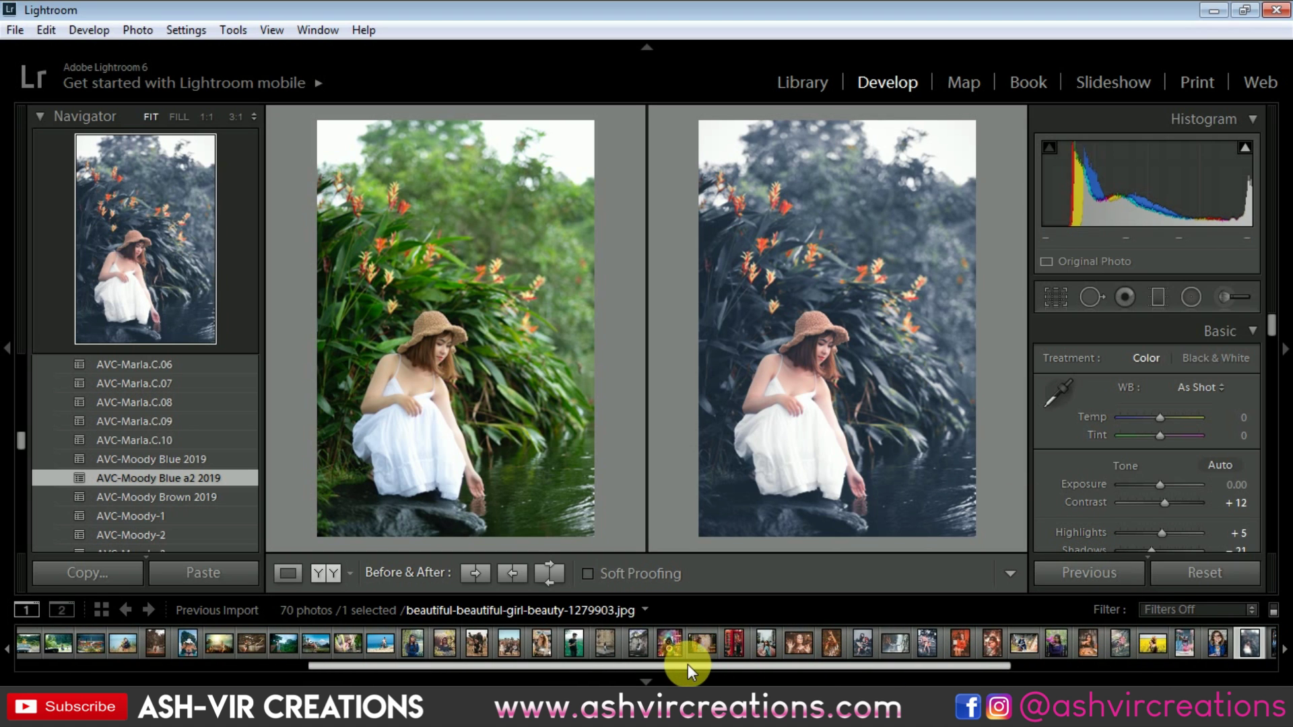
Step: Apply AVC-Moody Blue a2 2019 to the hammock photo
left_click(541, 640)
left_click(344, 643)
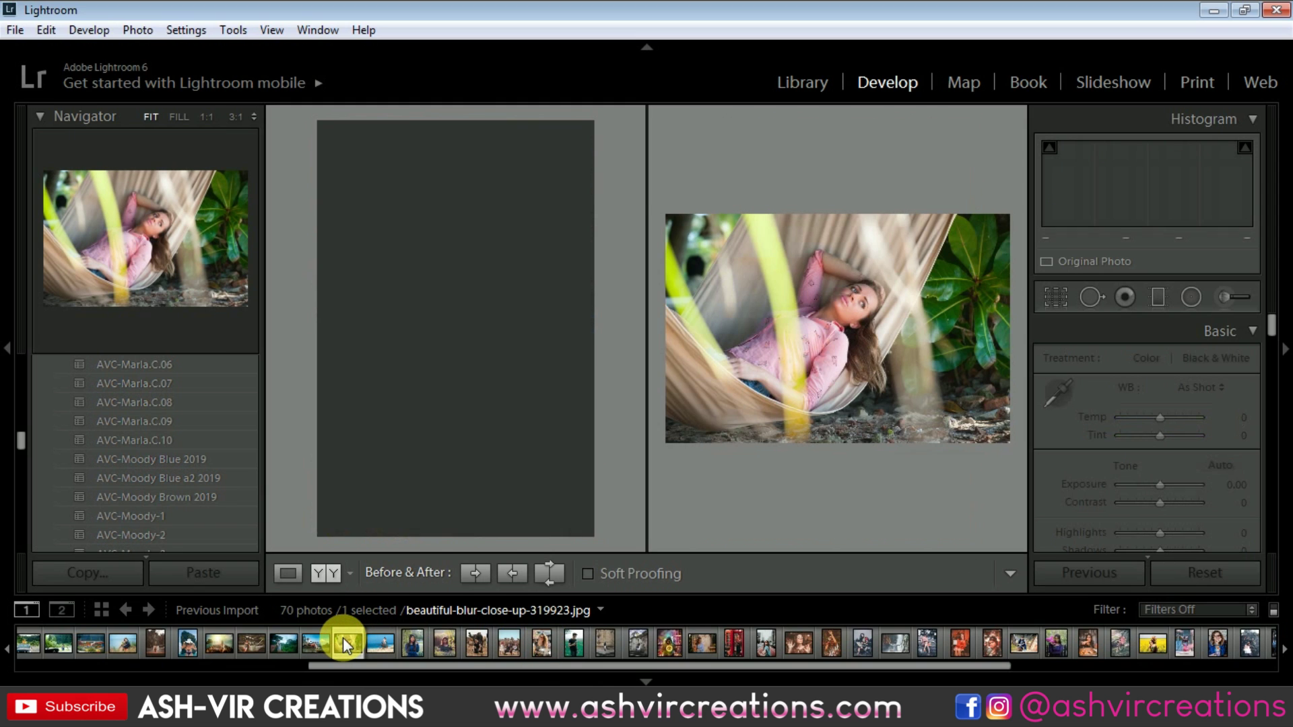
left_click(197, 479)
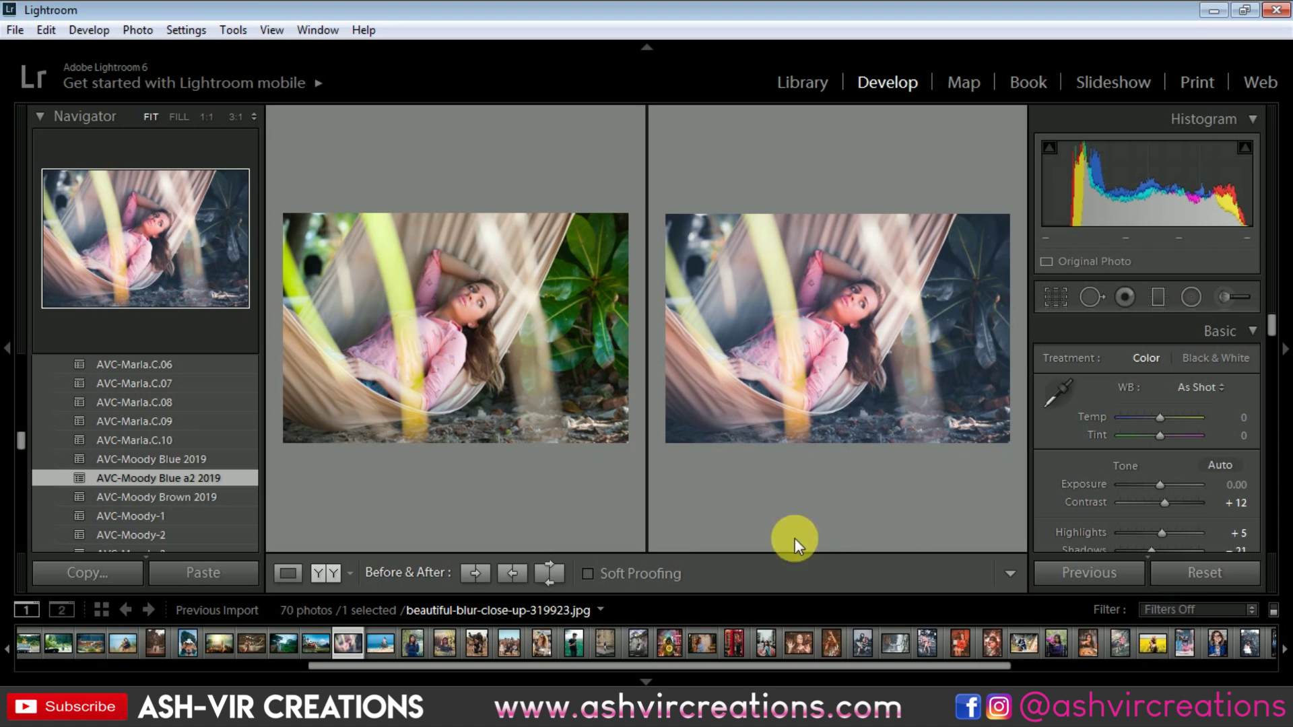
Step: Apply AVC-Moody Blue a2 2019 to the lakeside backpack photo and set the Navigator zoom to FILL
left_click_drag(398, 665, 239, 658)
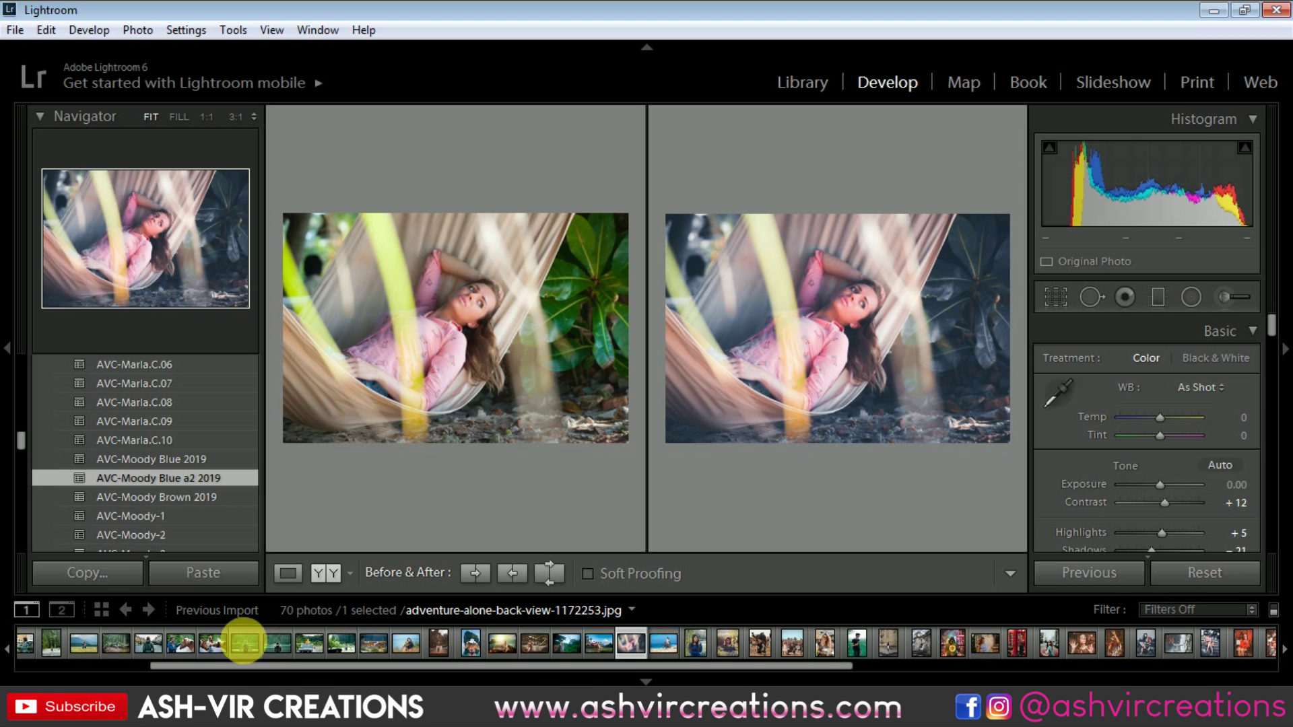
left_click(249, 640)
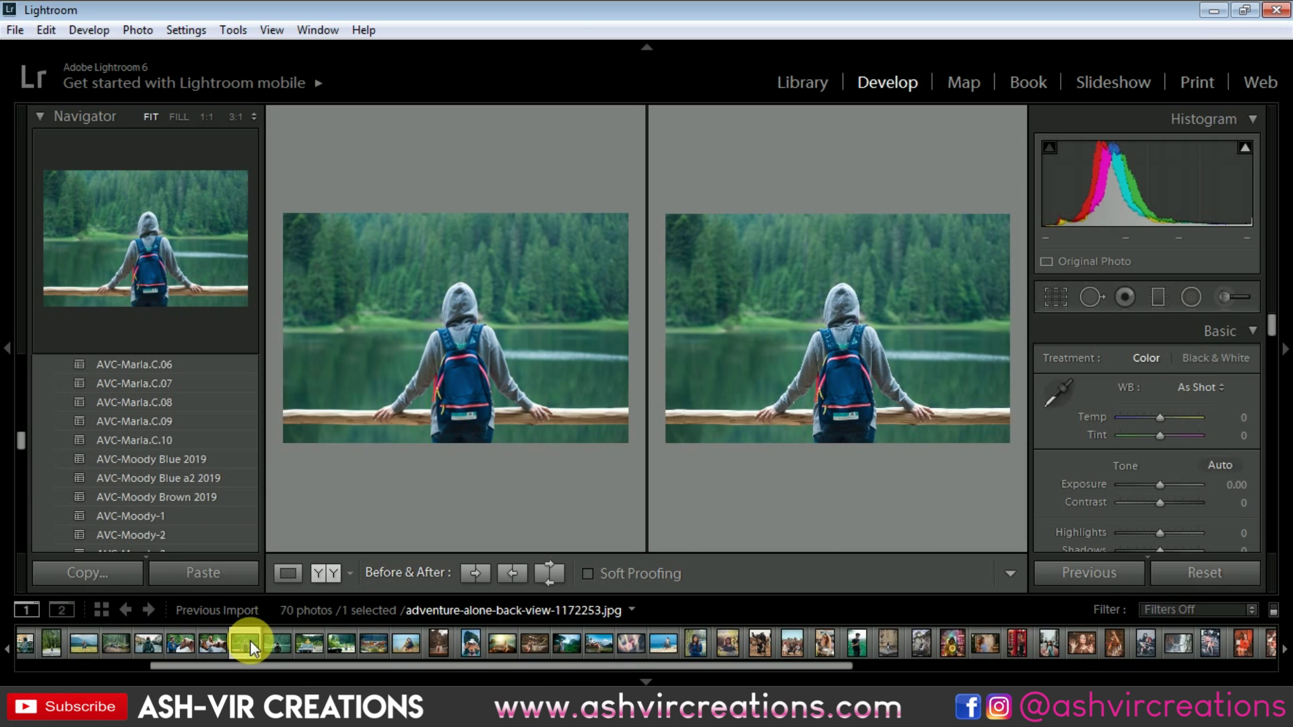
left_click(203, 483)
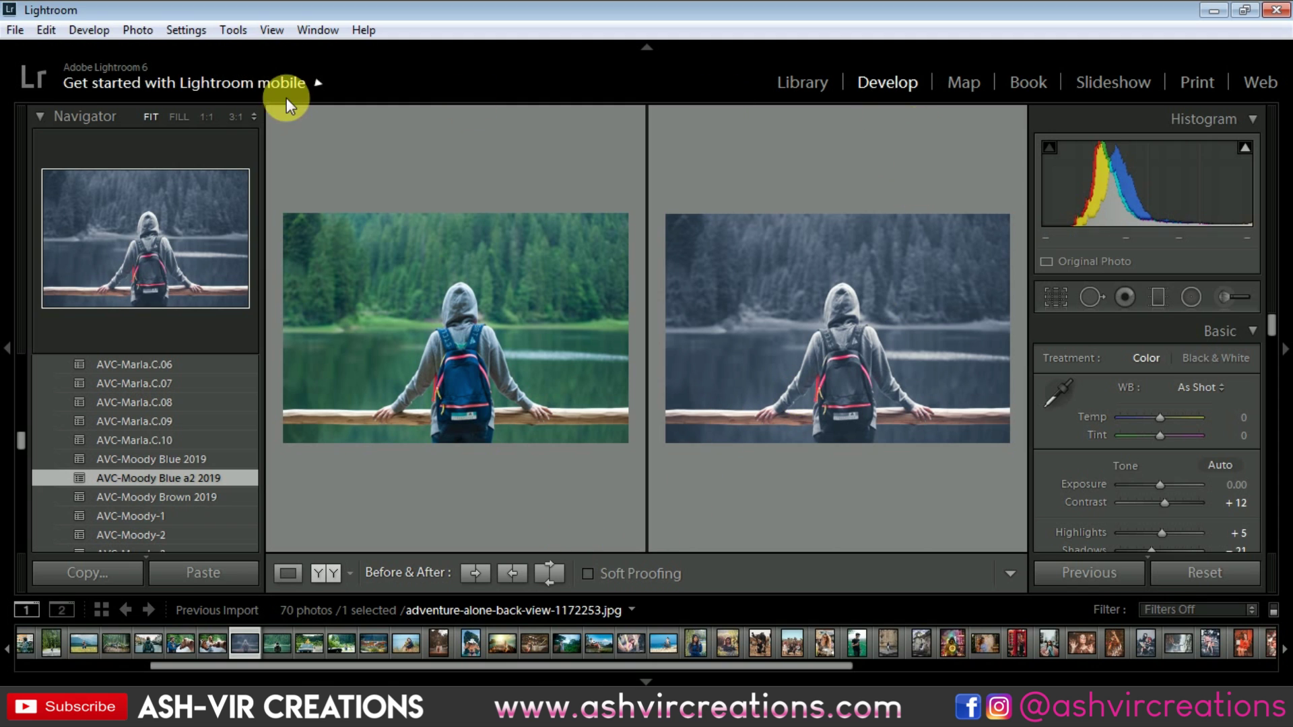
left_click(178, 117)
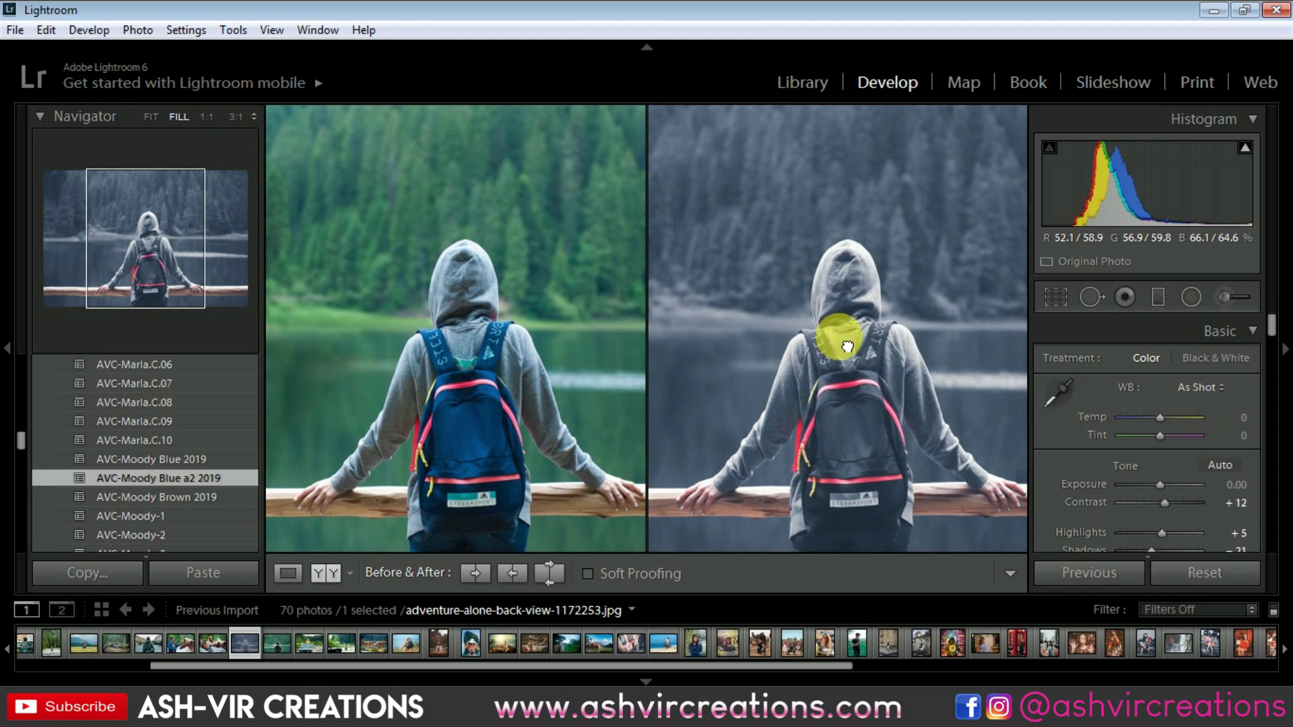